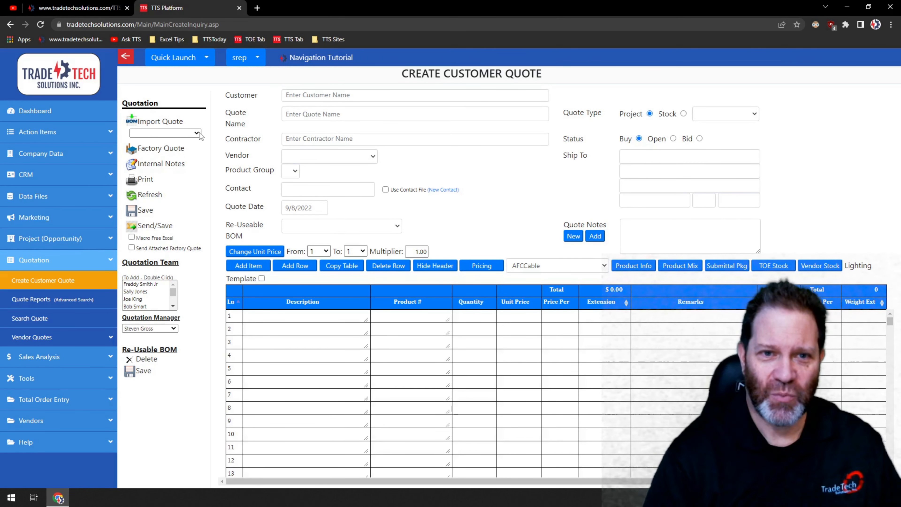
Import the Bline Sample Quotation.xls file into the quote using the Eaton Bline - Quick Quote import format
click(198, 133)
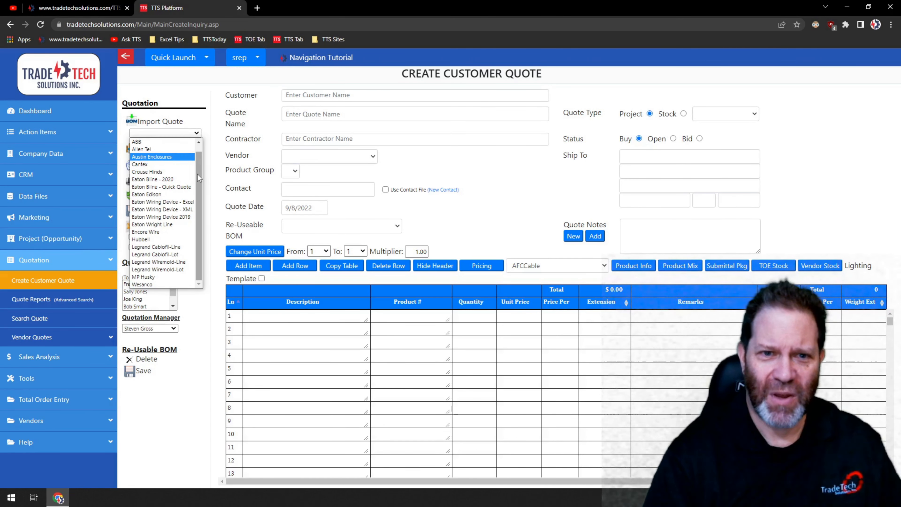
drag(197, 173, 199, 142)
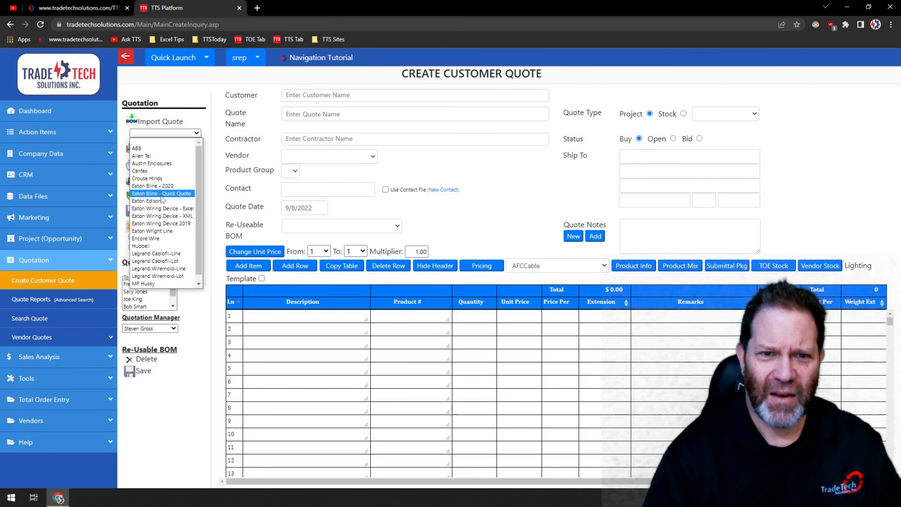
click(172, 196)
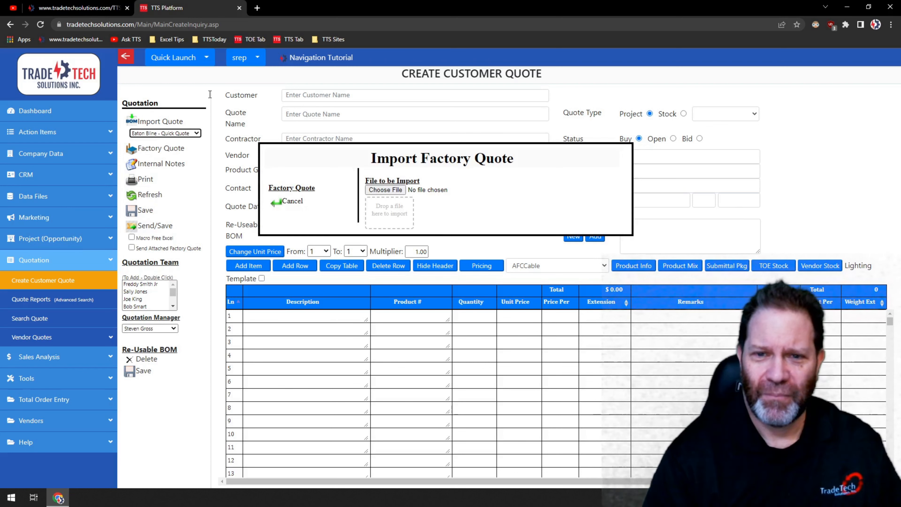
click(377, 194)
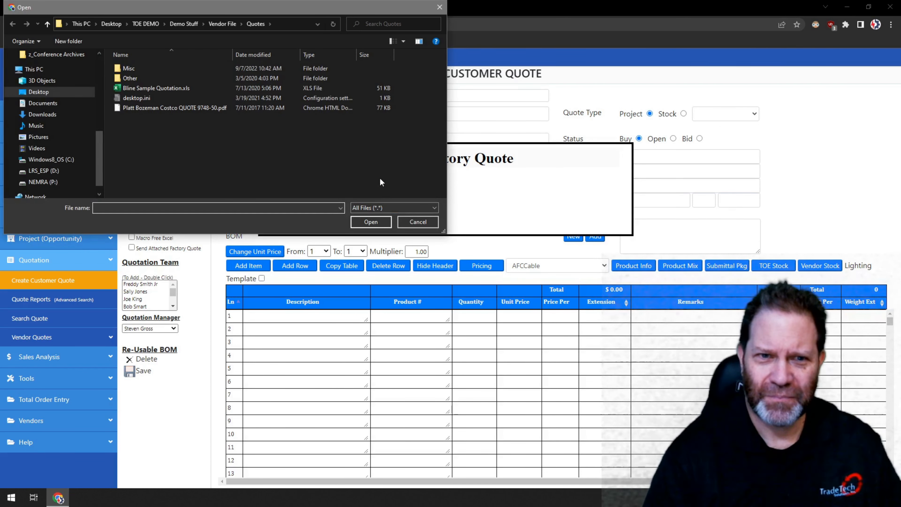
double_click(148, 89)
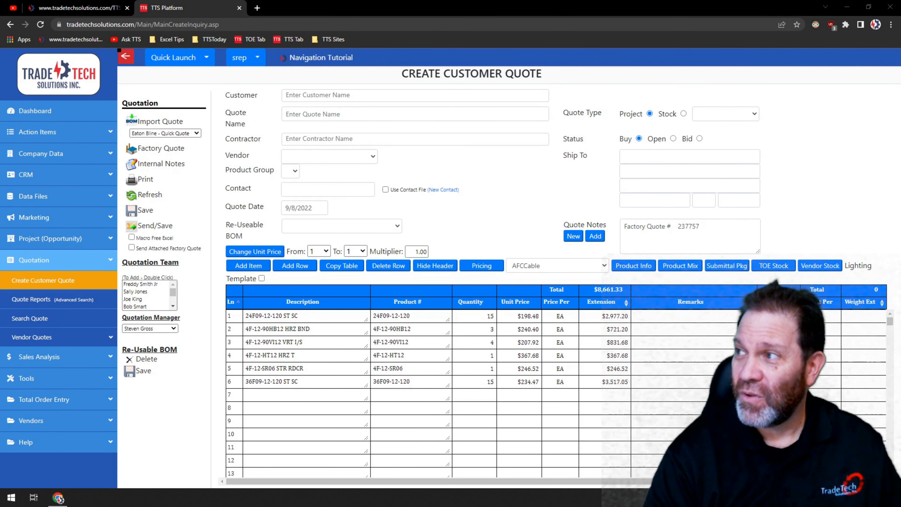
Compare the imported quote lines against the catalog numbers in the Bline quotation spreadsheet
drag(900, 43, 549, 30)
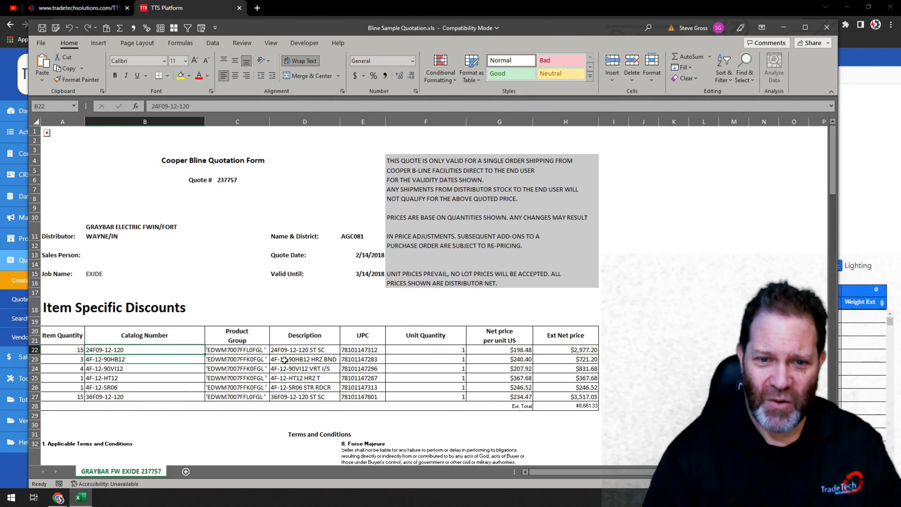
click(124, 359)
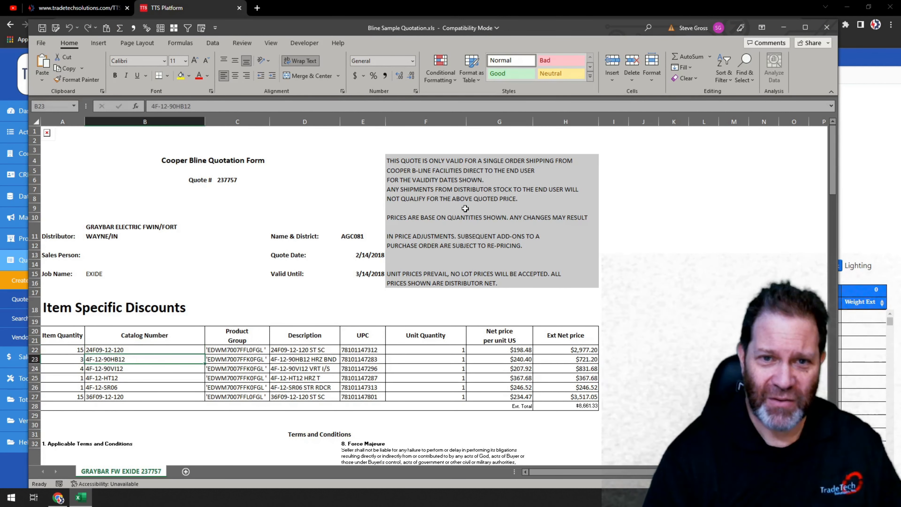
click(129, 369)
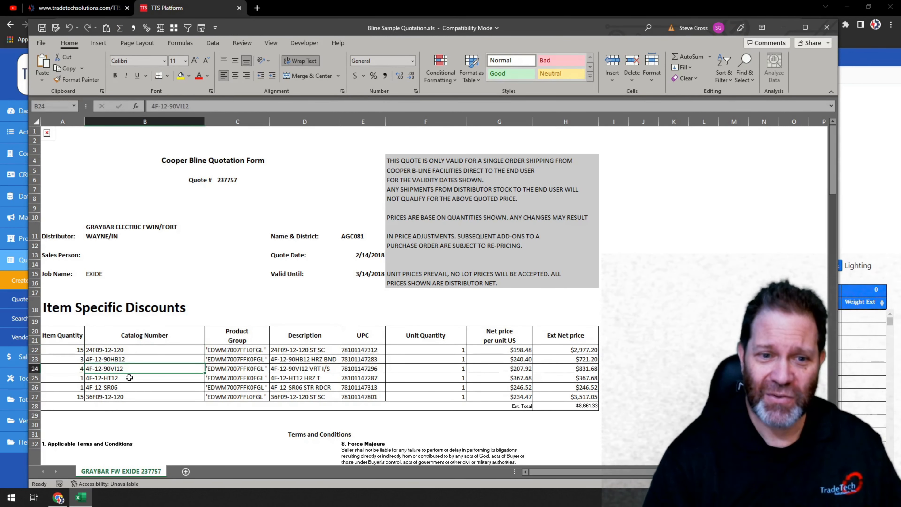
click(129, 378)
click(129, 386)
click(130, 396)
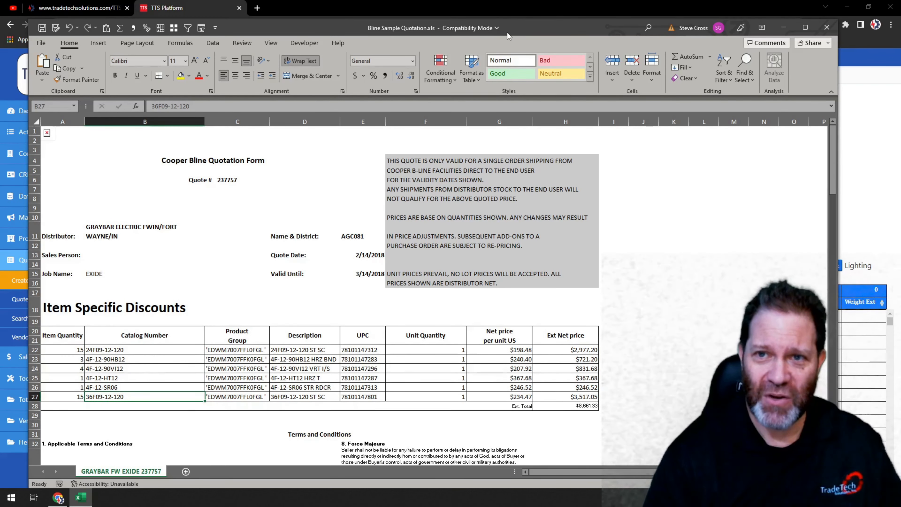
drag(515, 28, 900, 35)
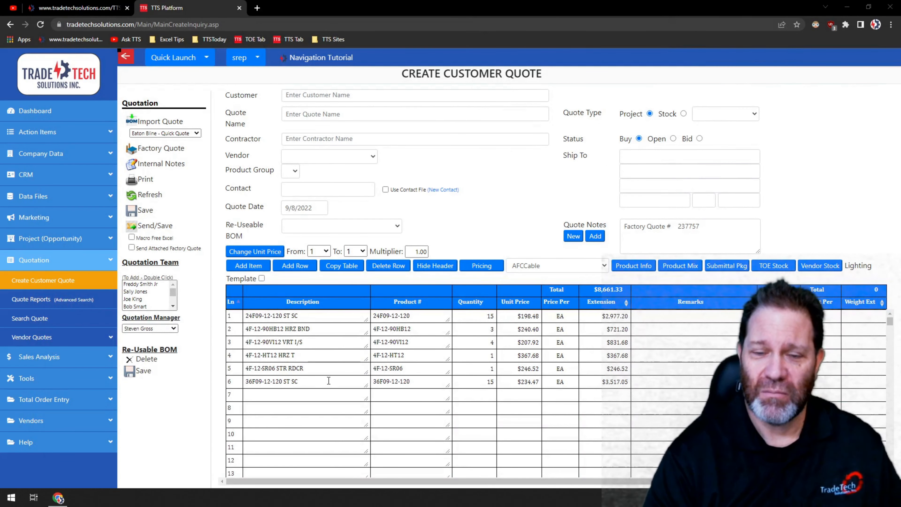
Reload the quote form to clear it and pick the first suggested customer from the customer list
key(F5)
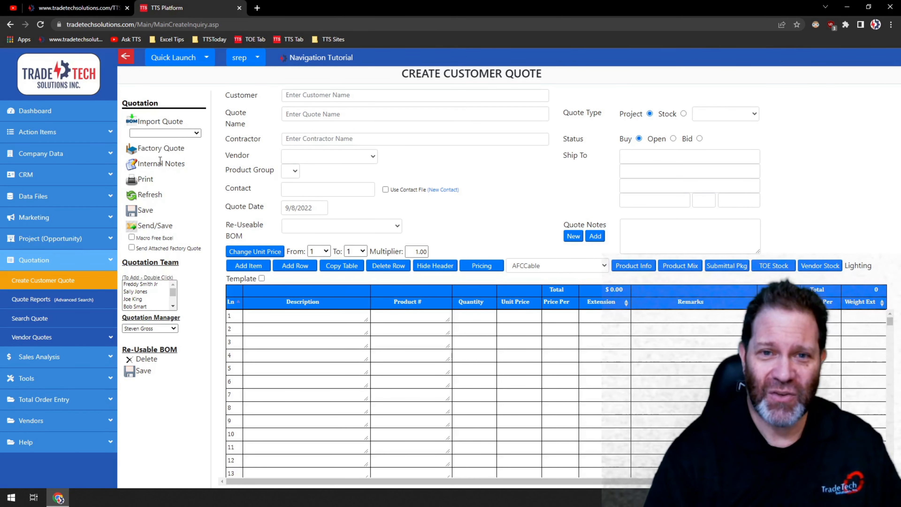
click(351, 94)
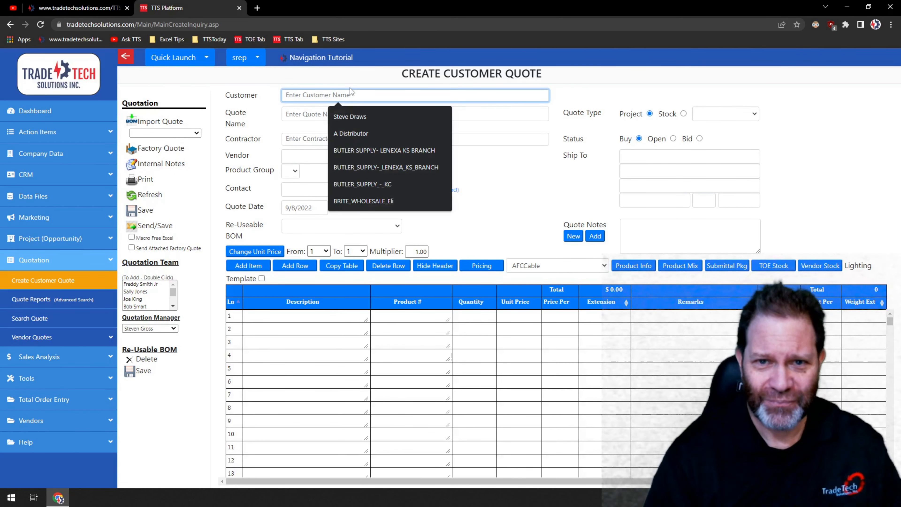
key(Down)
key(Return)
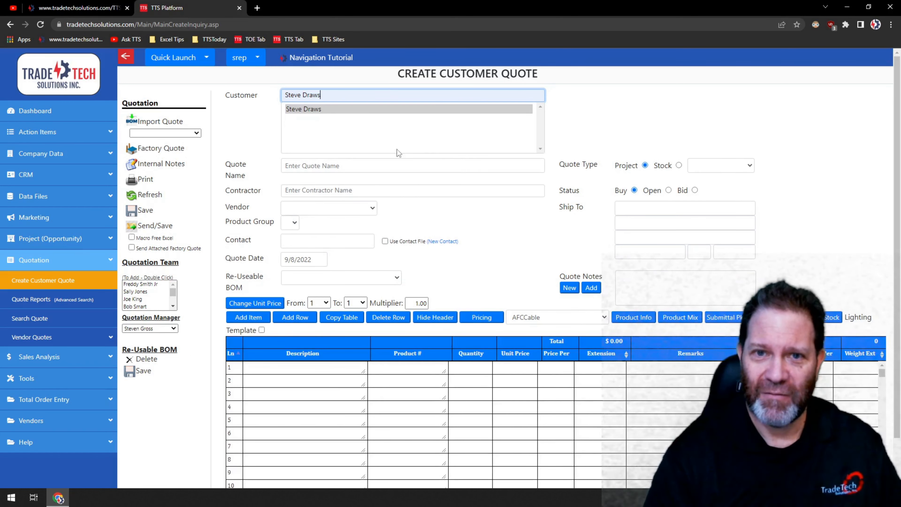
click(303, 110)
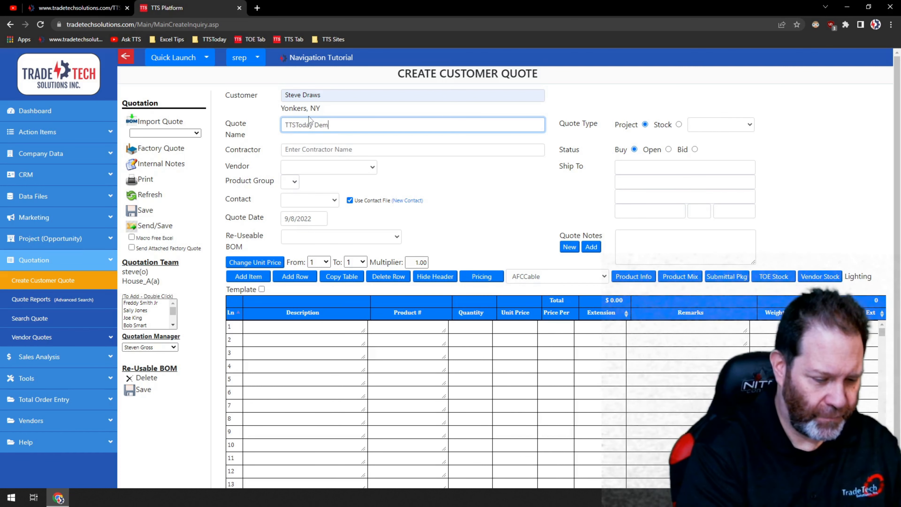
Name the quote TTSToday Demo Factory
text(TTSToday Demo Fact)
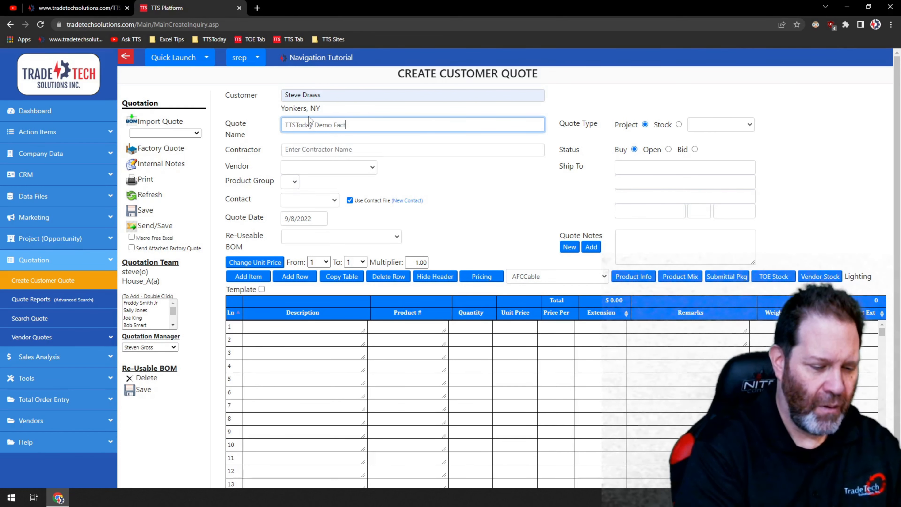
text(ory)
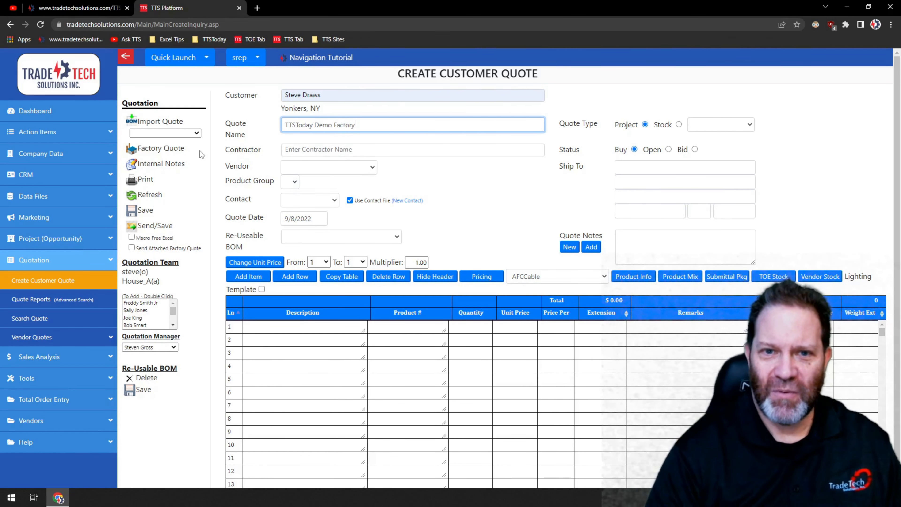
click(311, 148)
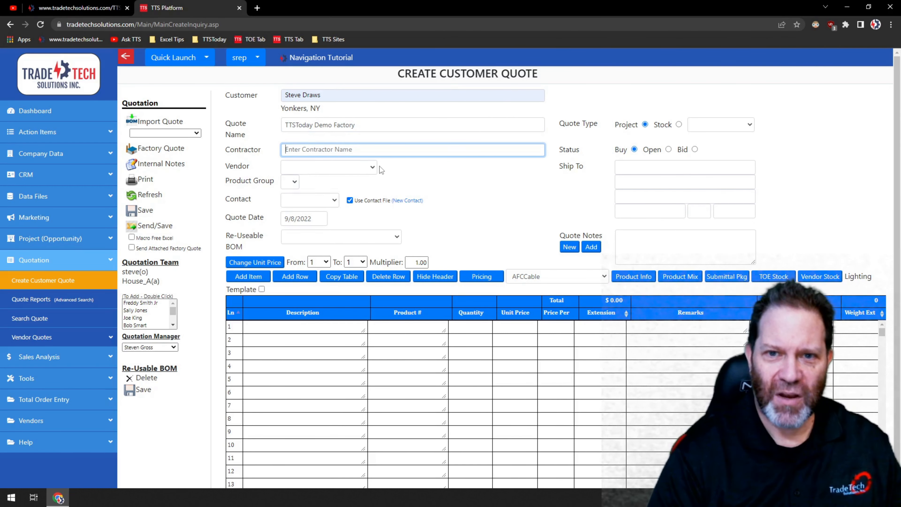
click(372, 168)
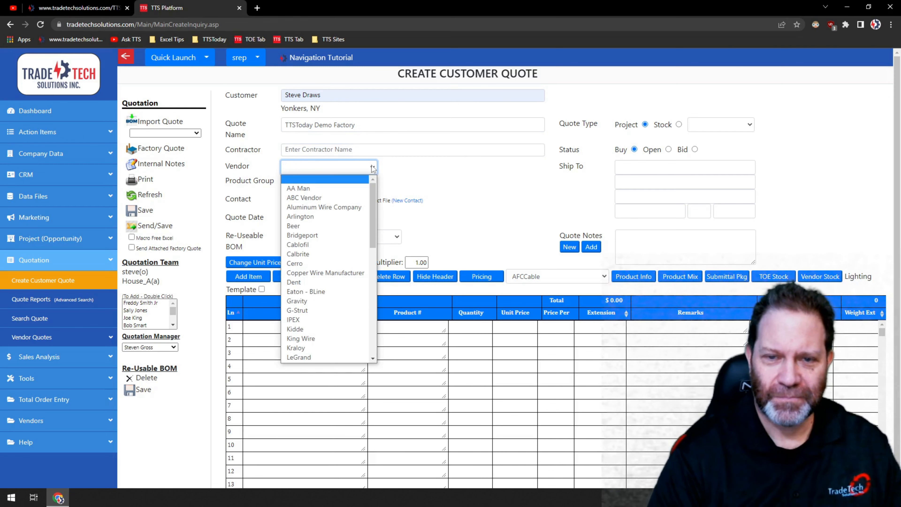
click(257, 189)
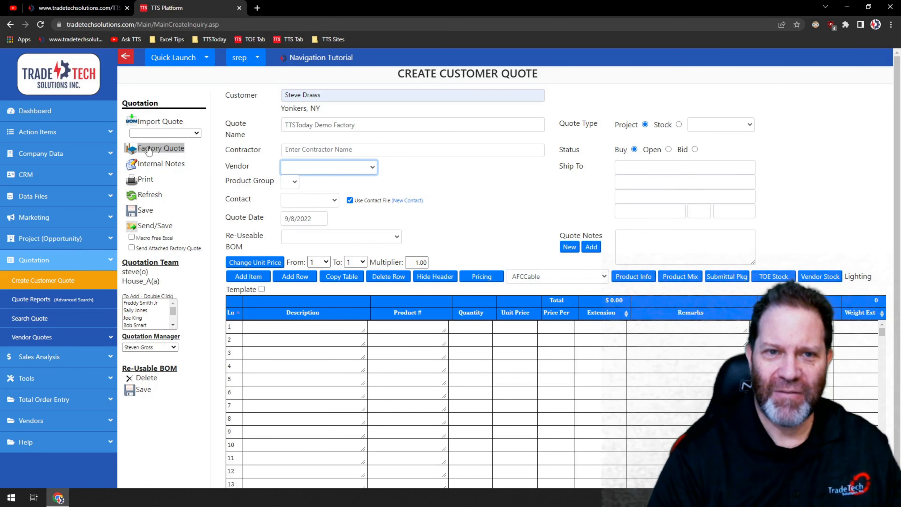
Start a factory quote upload and choose the file Platt Bozeman Costco QUOTE 9748-50.pdf
click(125, 56)
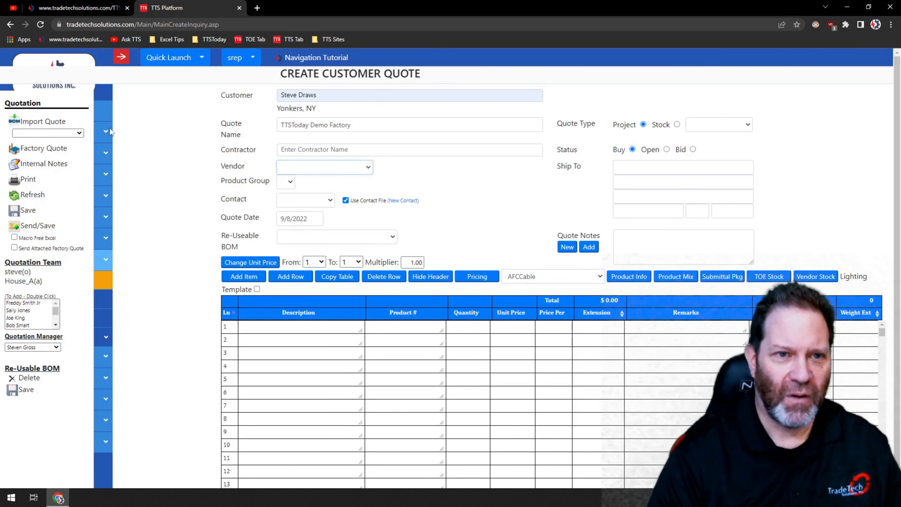
click(34, 151)
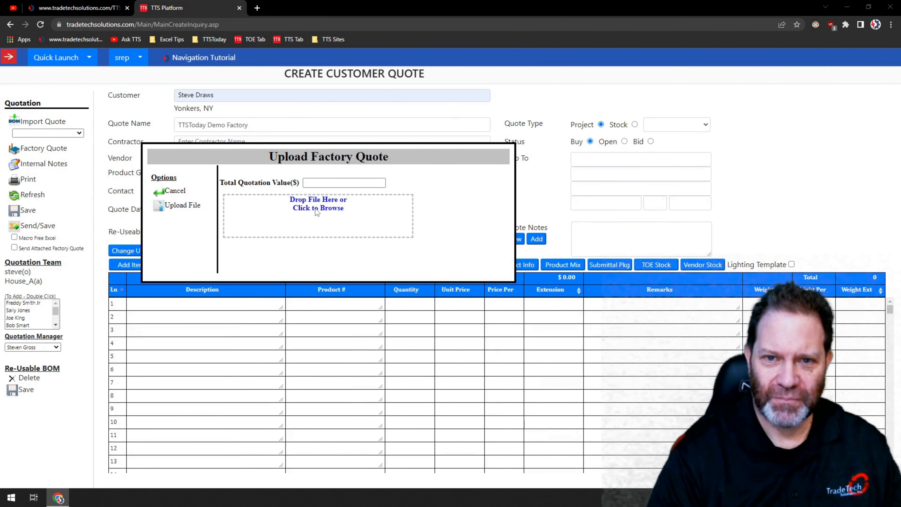
click(333, 207)
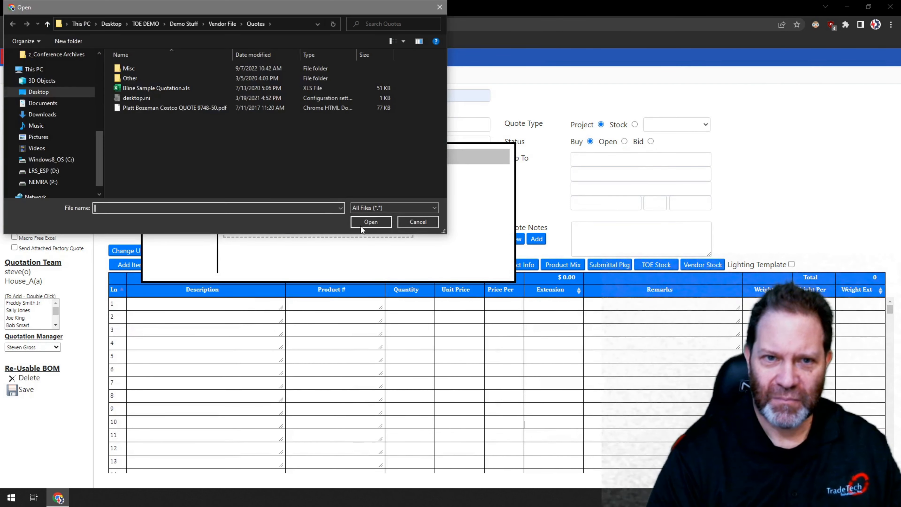
double_click(142, 108)
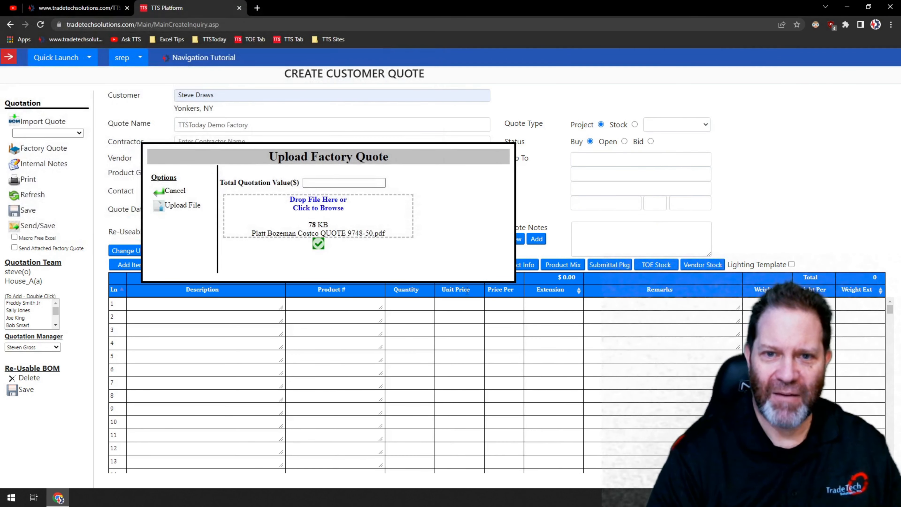
Set the total quotation value to 9748.50 and upload the factory quote file
click(308, 182)
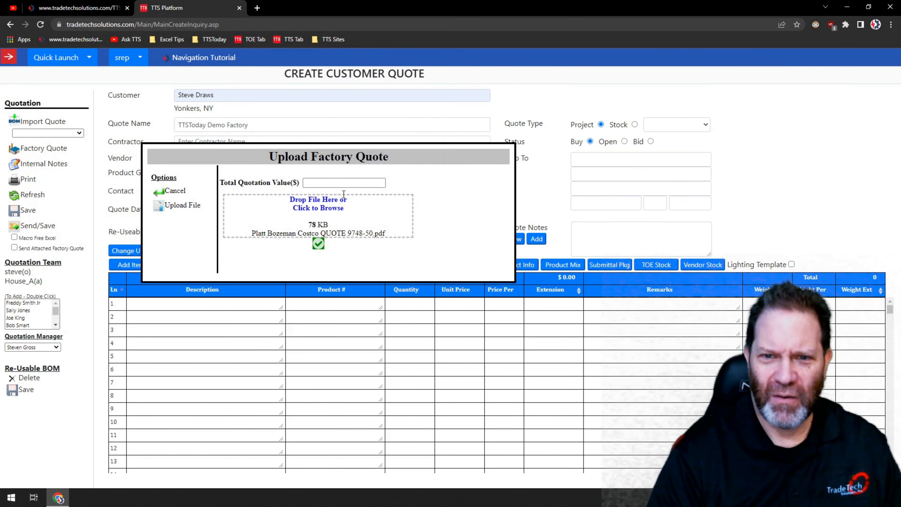
click(317, 183)
text(97)
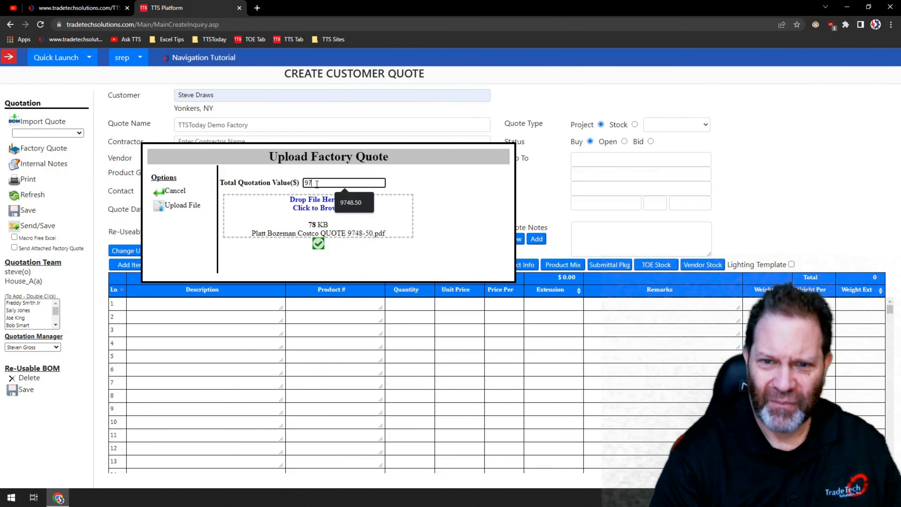
text(4)
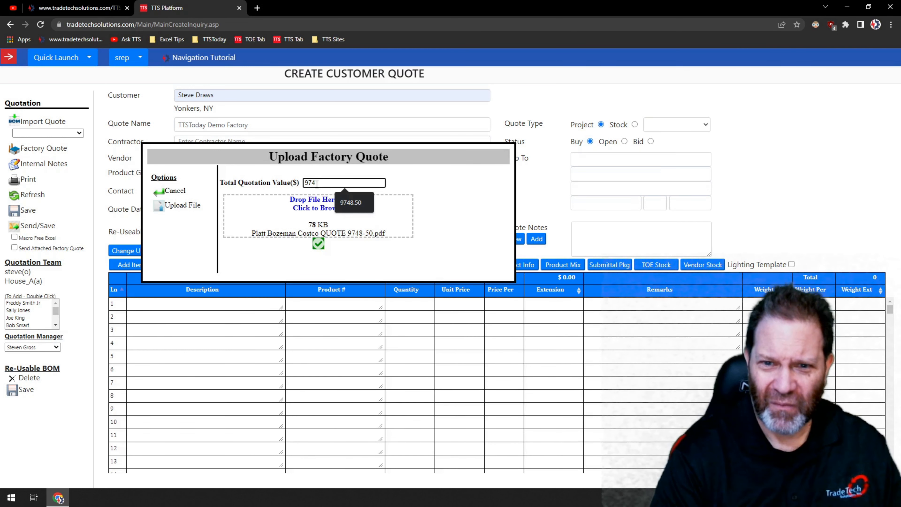
text(8.50)
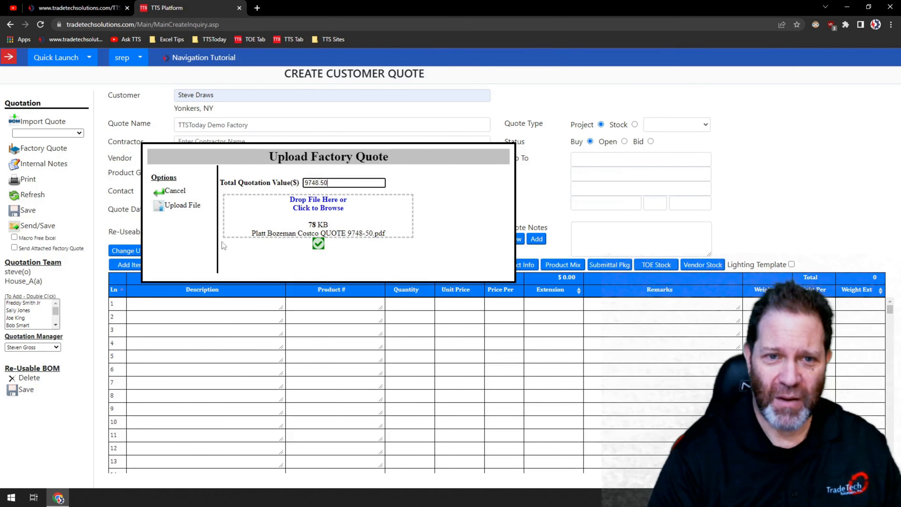
click(174, 206)
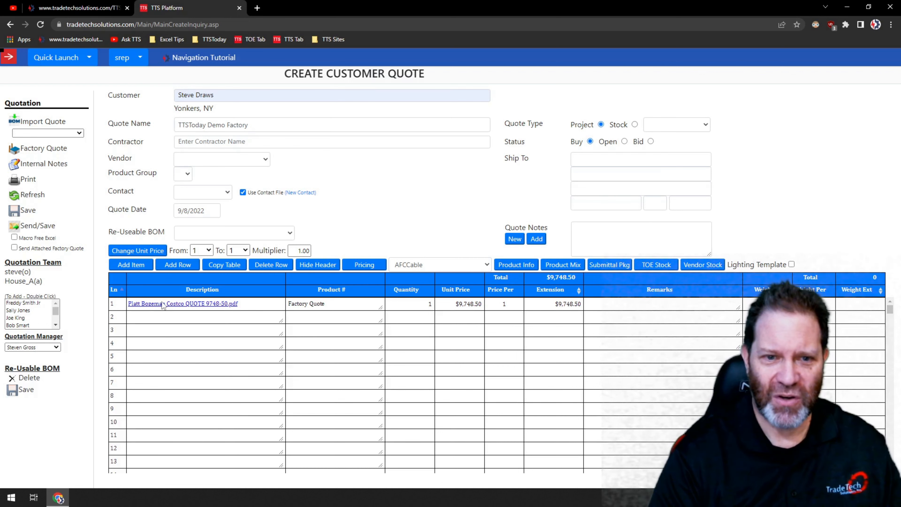
Open the factory quote PDF attached on line 1 and review its contents
click(171, 305)
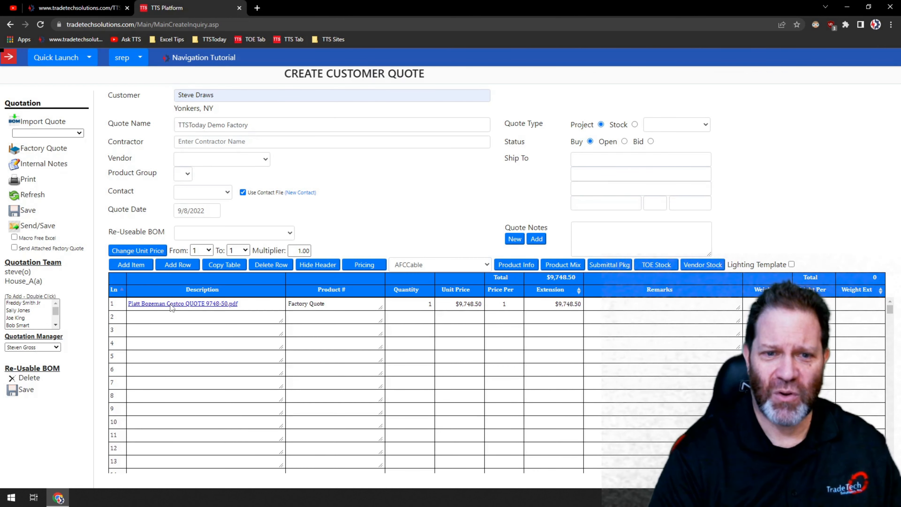
click(373, 222)
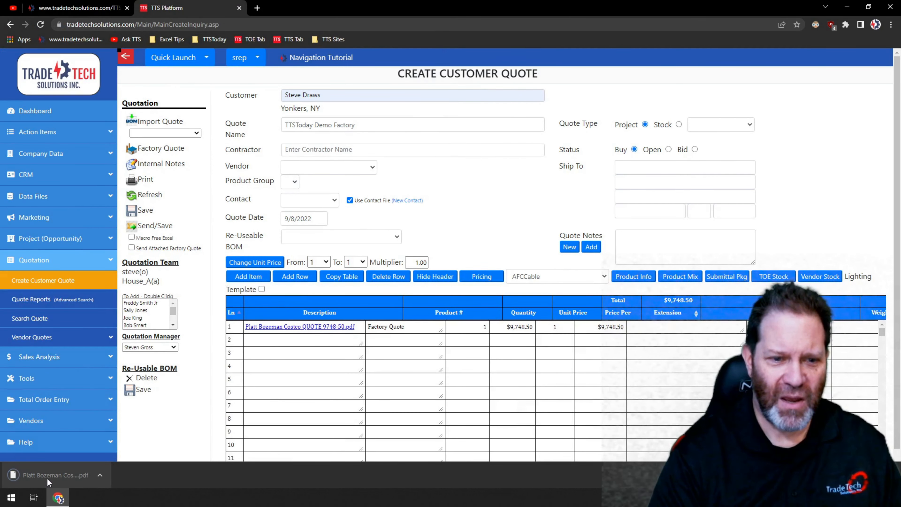
click(47, 473)
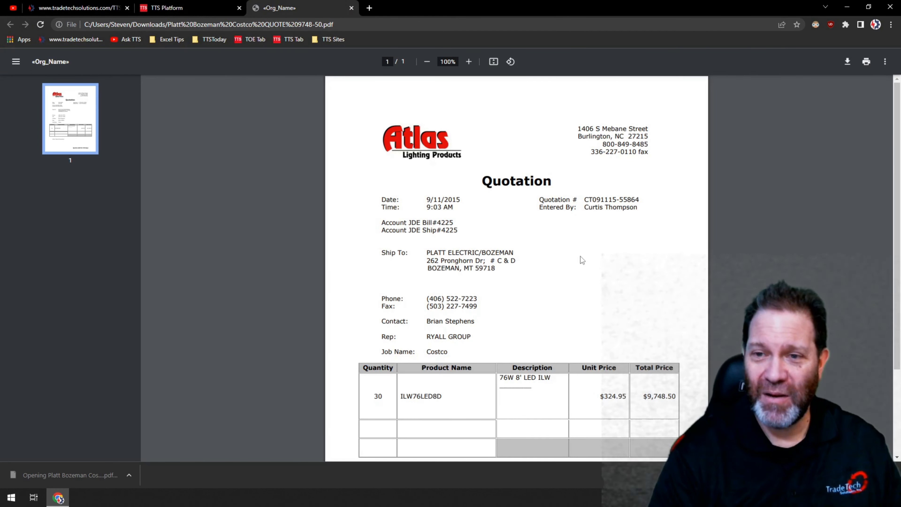
scroll(567, 262, down, 3)
scroll(552, 273, up, 3)
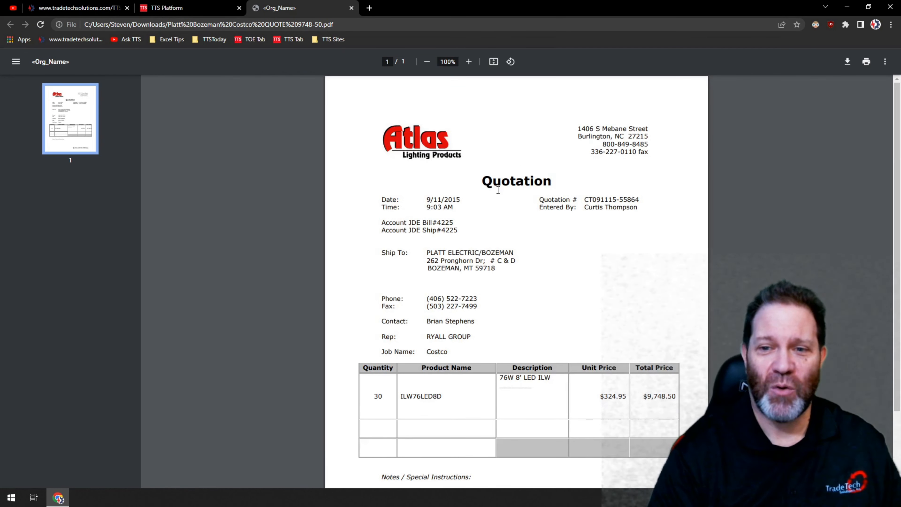
scroll(498, 200, down, 2)
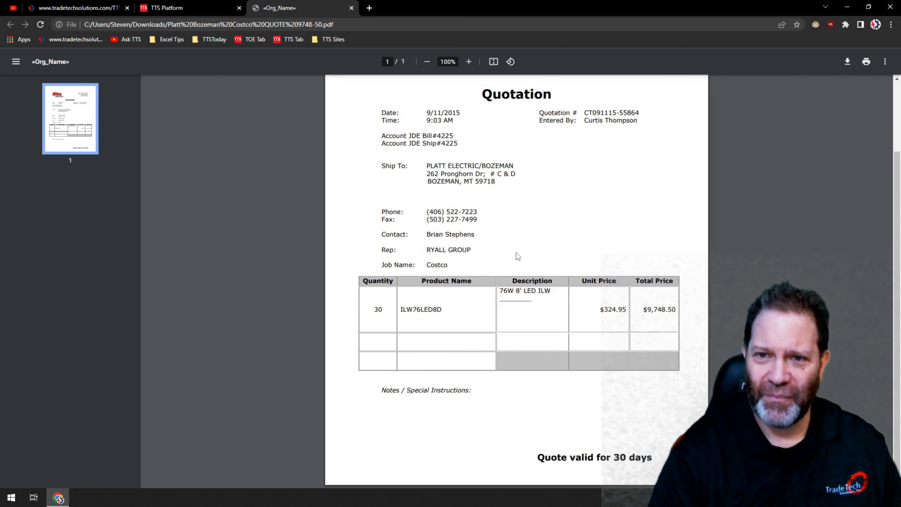
scroll(489, 197, up, 2)
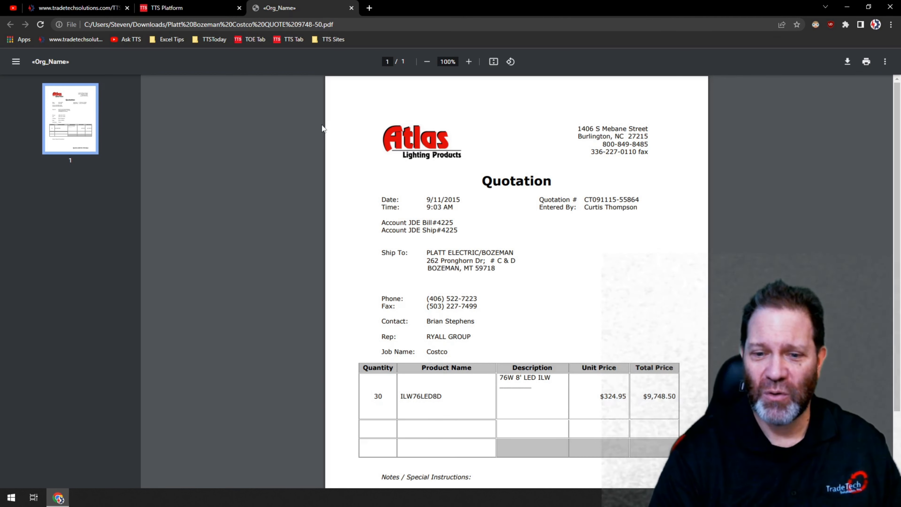
click(351, 8)
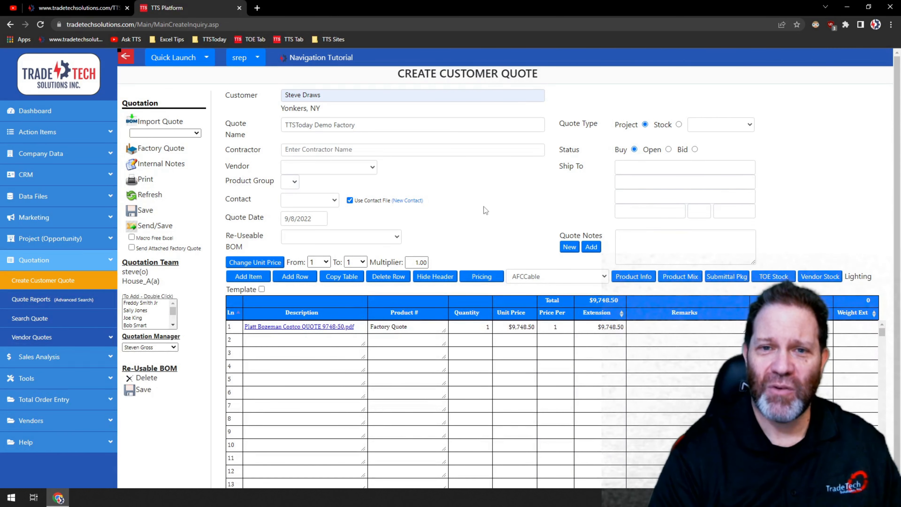
Start a new customer quote and load the reusable BOM ABB Submittal into it
click(28, 280)
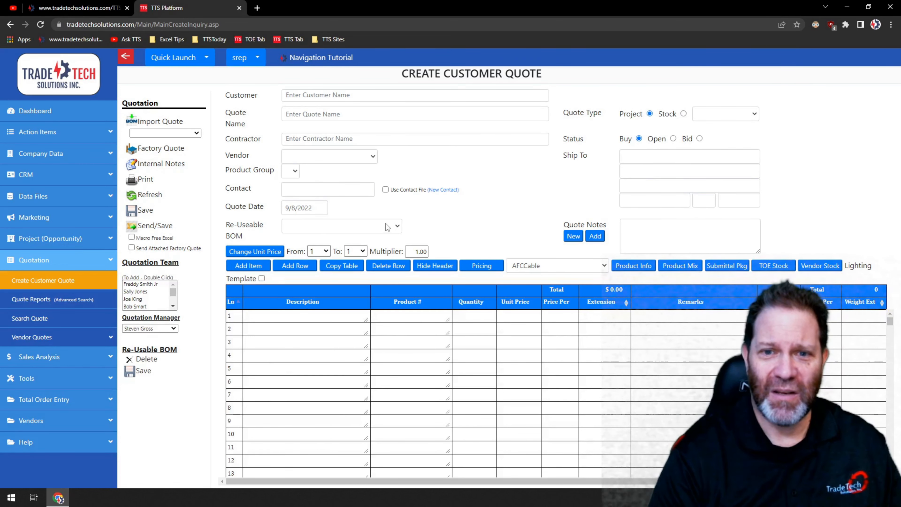
click(397, 226)
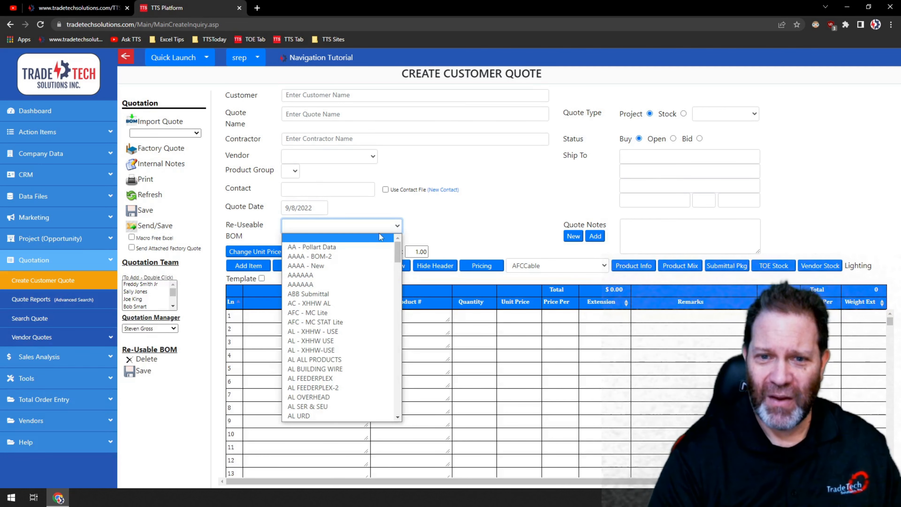
scroll(397, 259, down, 1)
mouse_move(397, 260)
mouse_down()
mouse_move(412, 412)
mouse_move(400, 376)
mouse_move(396, 245)
mouse_up()
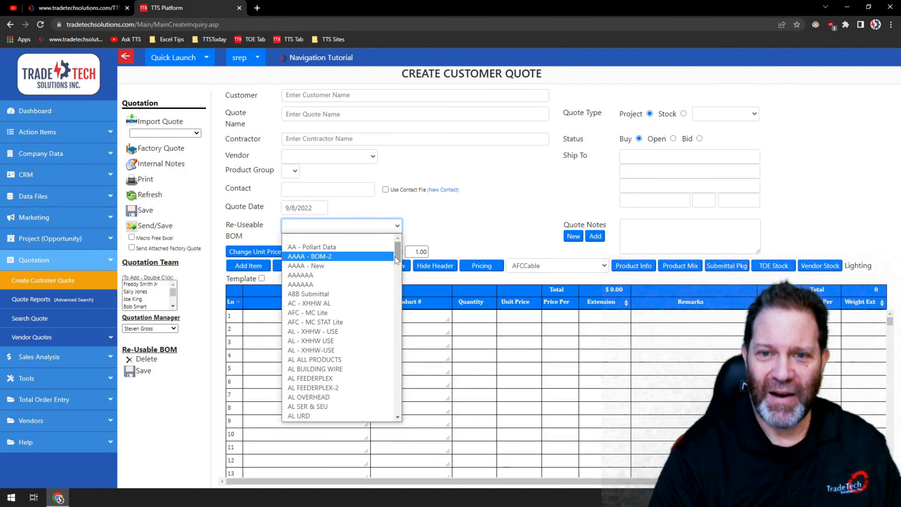
click(314, 298)
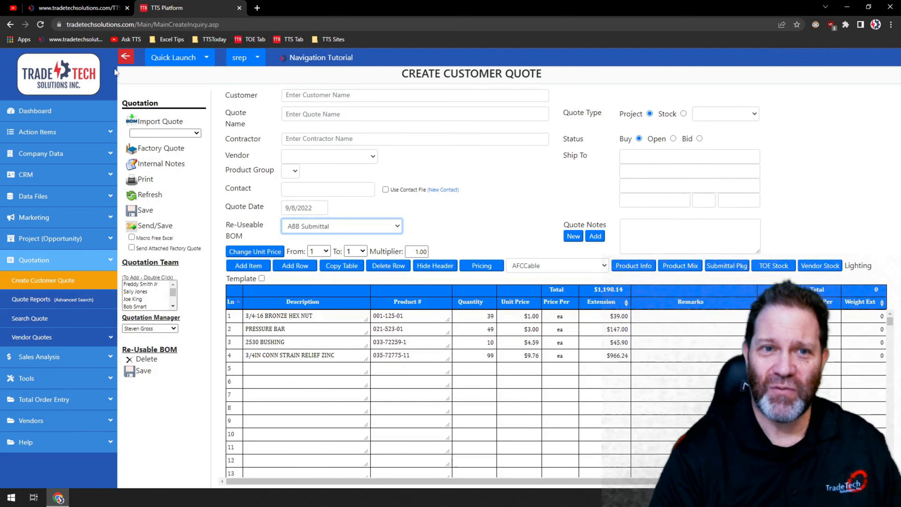
Start another new customer quote and load the reusable BOM AL - XHHW - USE
click(126, 56)
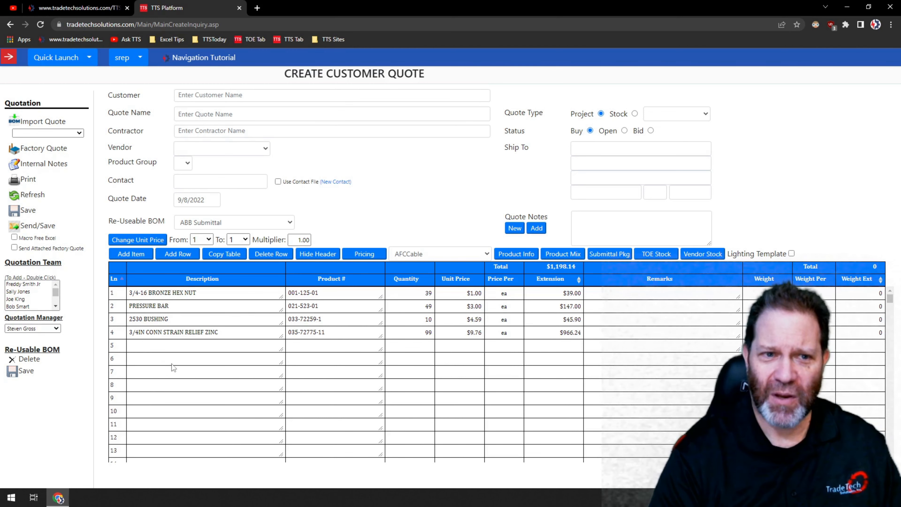
click(9, 57)
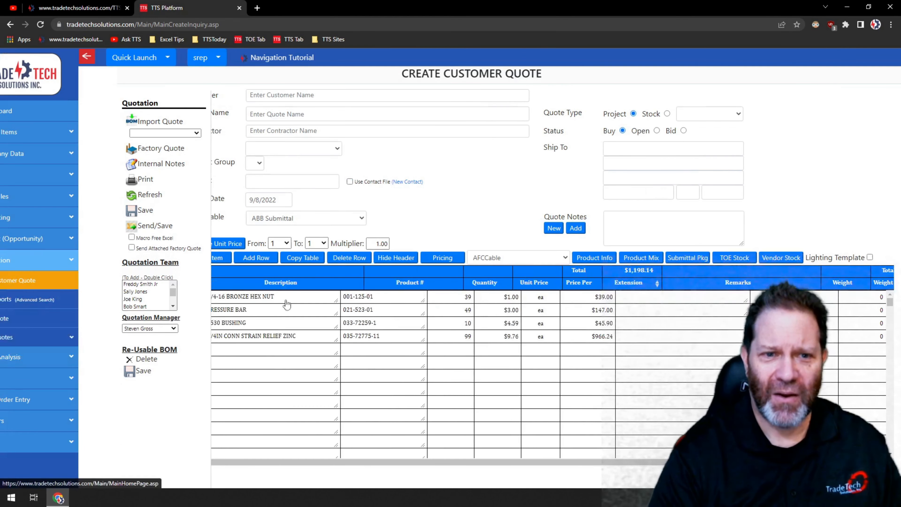
click(32, 283)
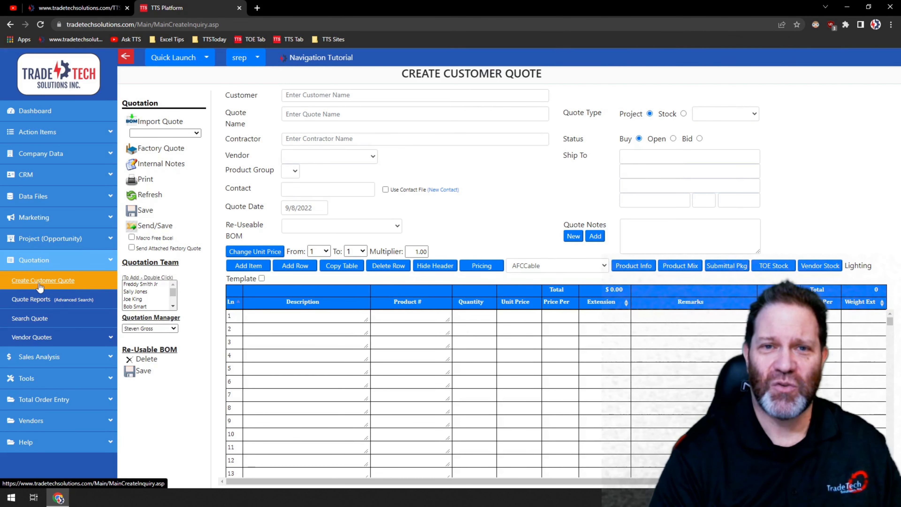
click(397, 226)
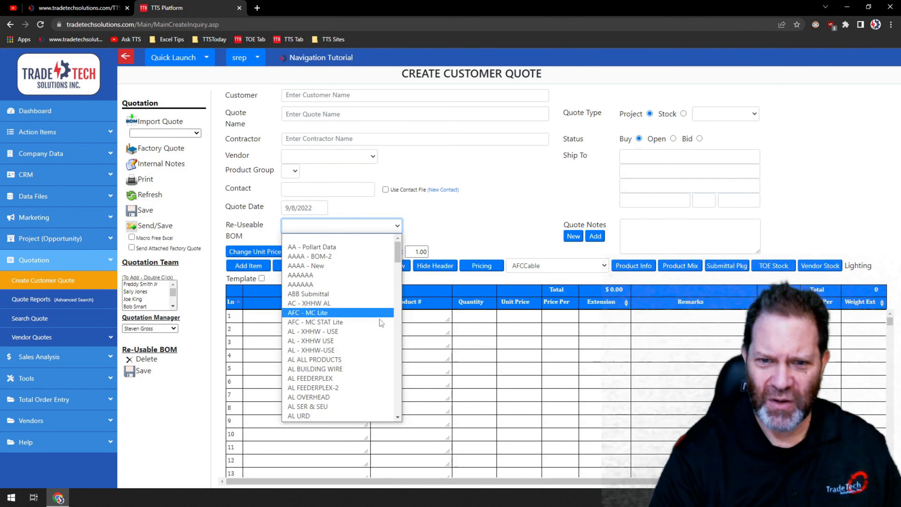
click(311, 331)
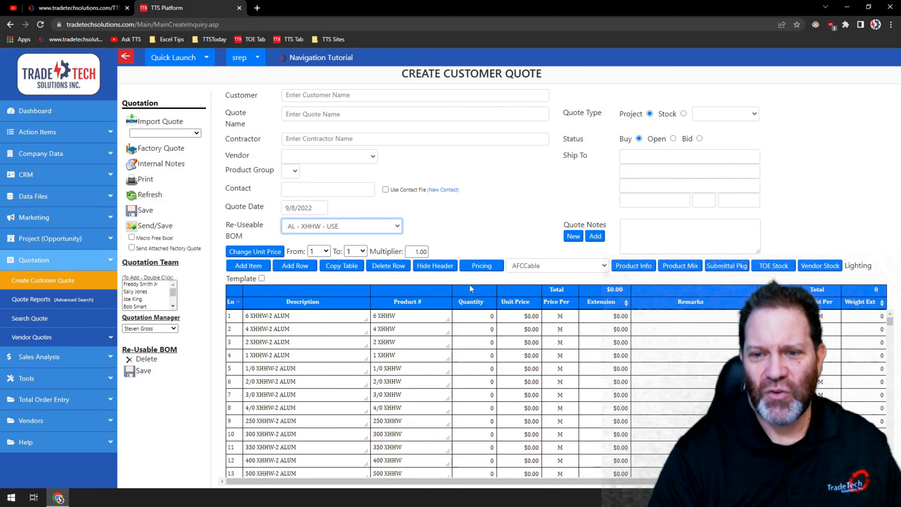
Set the quantity of line 7, 3/0 XHHW-2 ALUM, to 25
scroll(331, 337, down, 8)
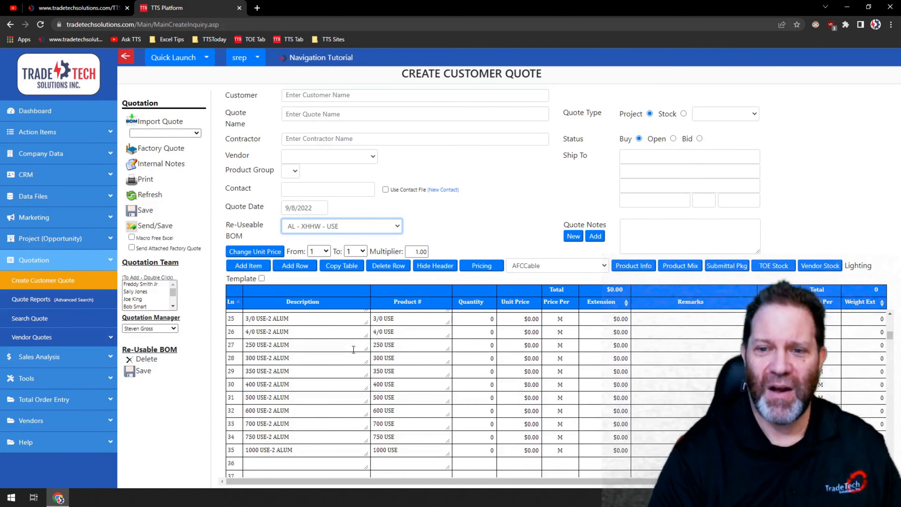
scroll(353, 351, up, 8)
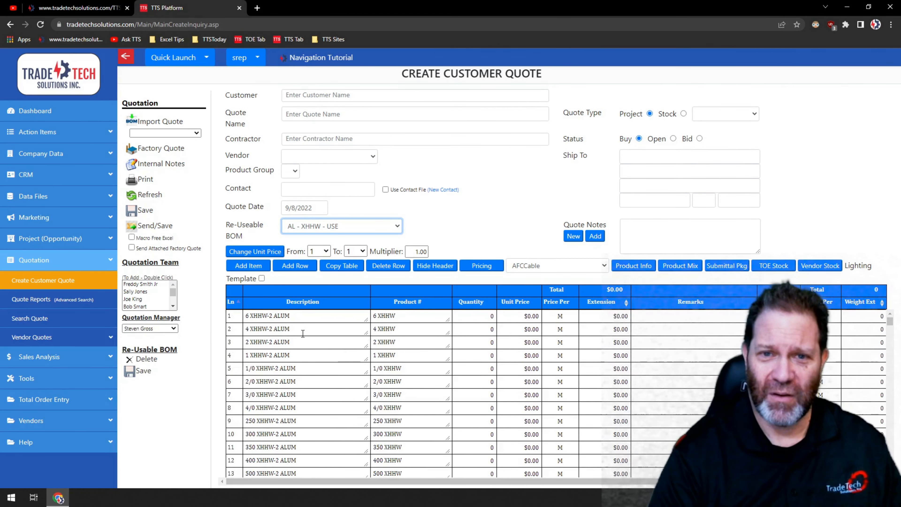
scroll(304, 332, down, 2)
scroll(304, 333, up, 2)
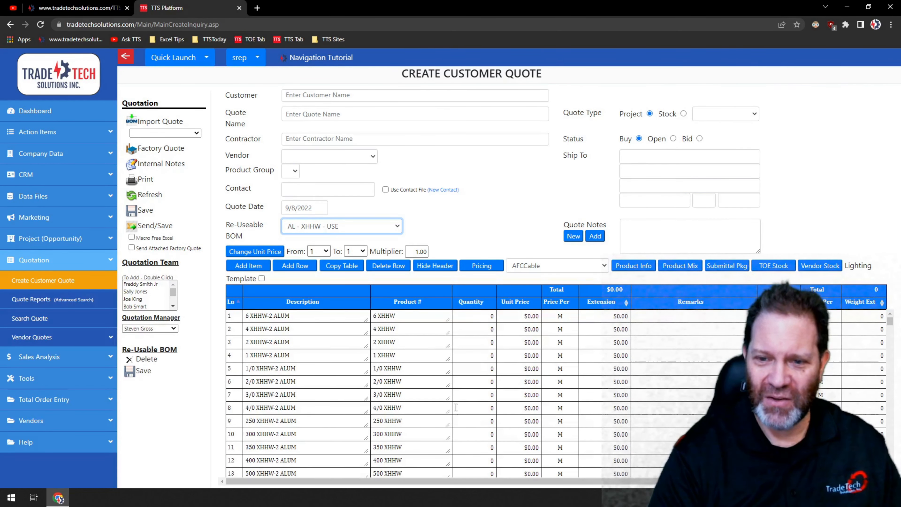
click(488, 392)
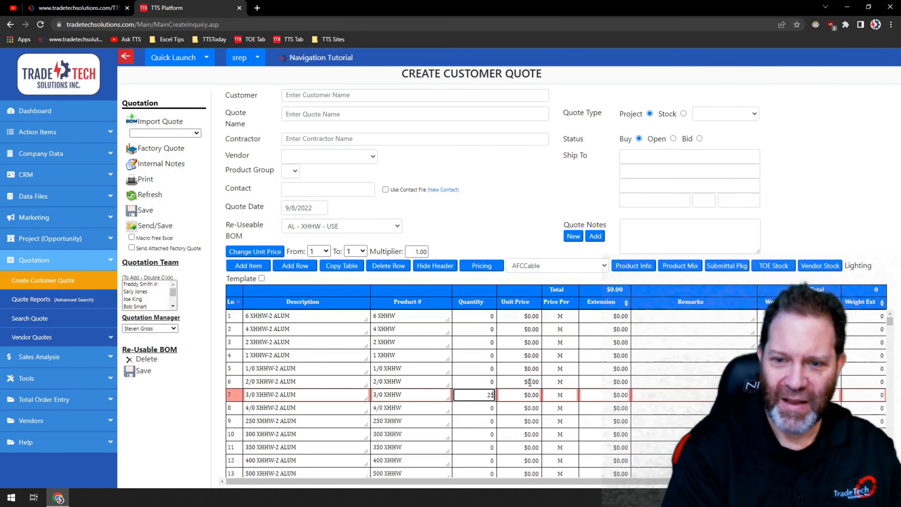
key(Return)
key(Return)
key(Return)
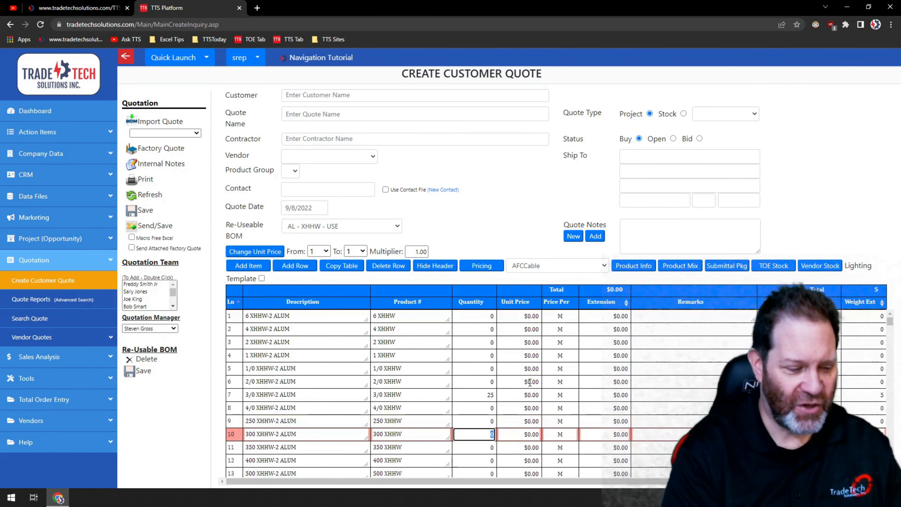
Set quantities of 15 on line 10, 25 on line 13 and 10 on line 3
text(1)
key(Return)
key(Return)
key(Return)
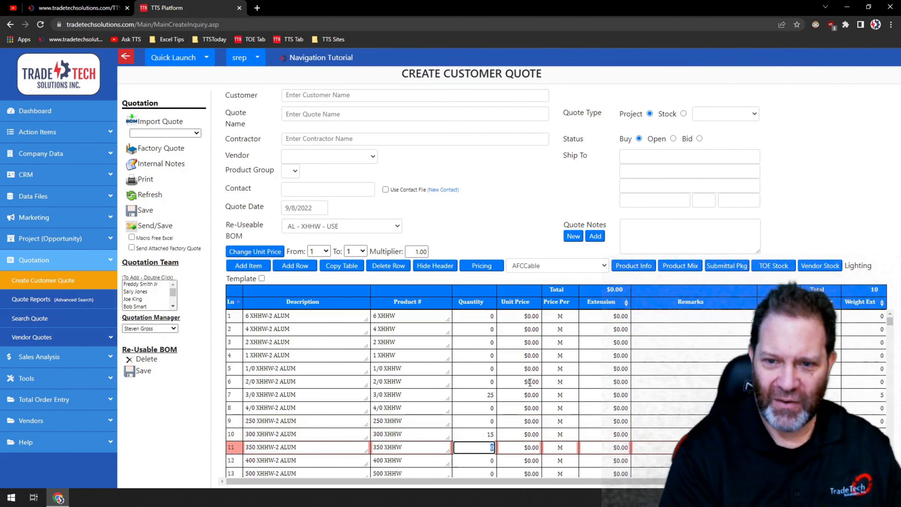
text(2)
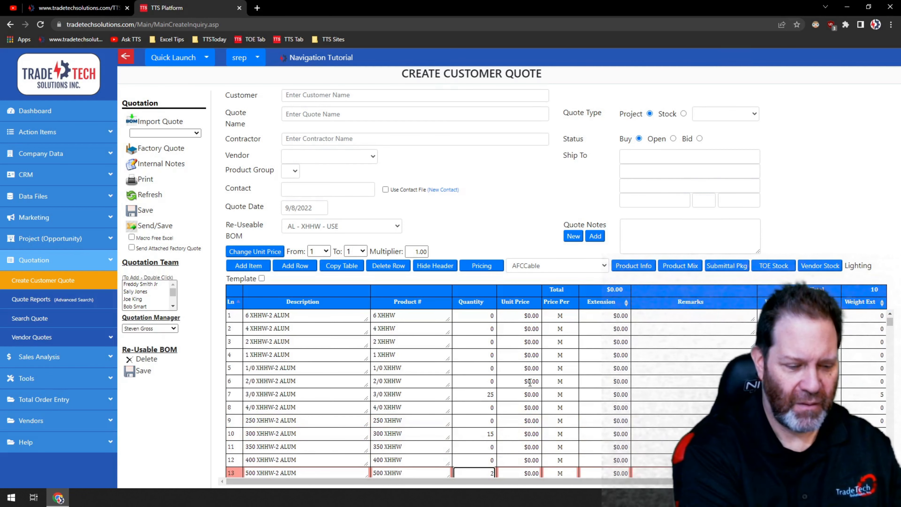
text(5)
key(Up)
key(Up)
key(Up)
key(Up)
key(Up)
key(Up)
key(Up)
key(Up)
key(Up)
key(Up)
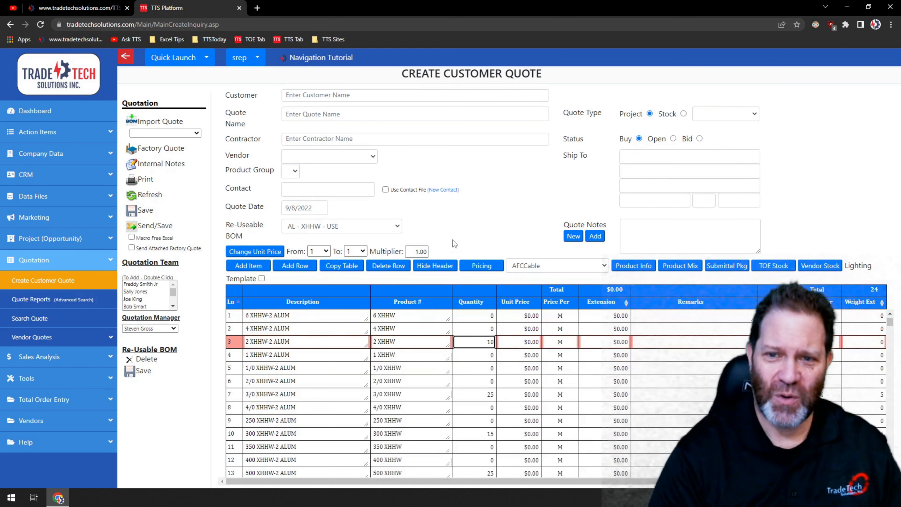
Refresh to clear the quote and bring up the Wire Products.xlsx product spreadsheet
click(145, 199)
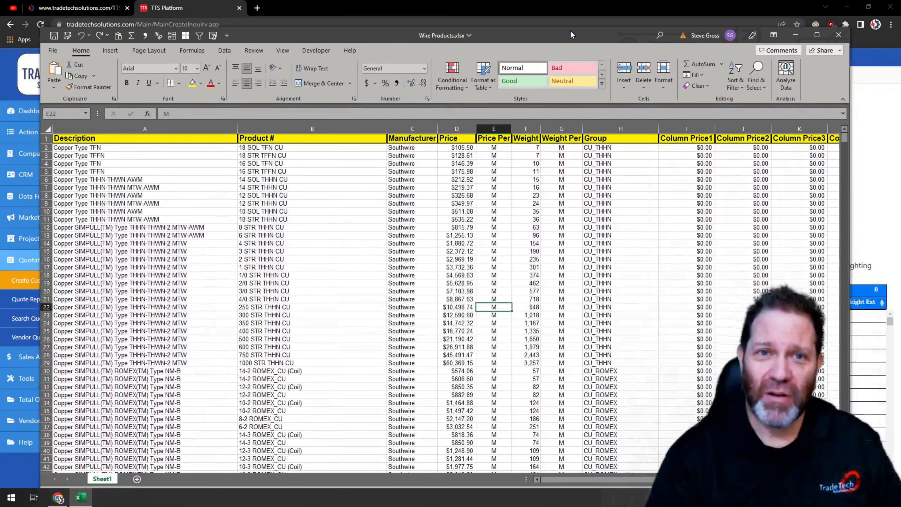
click(816, 35)
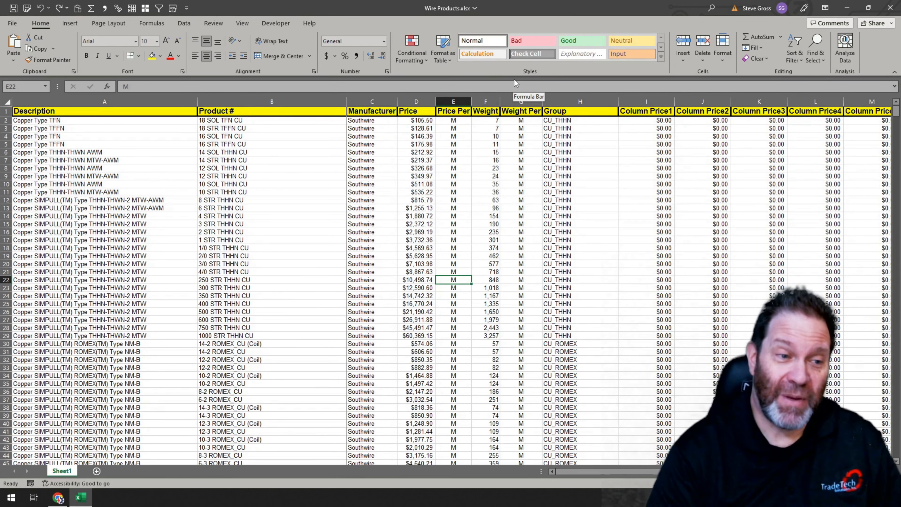
drag(546, 13, 900, 78)
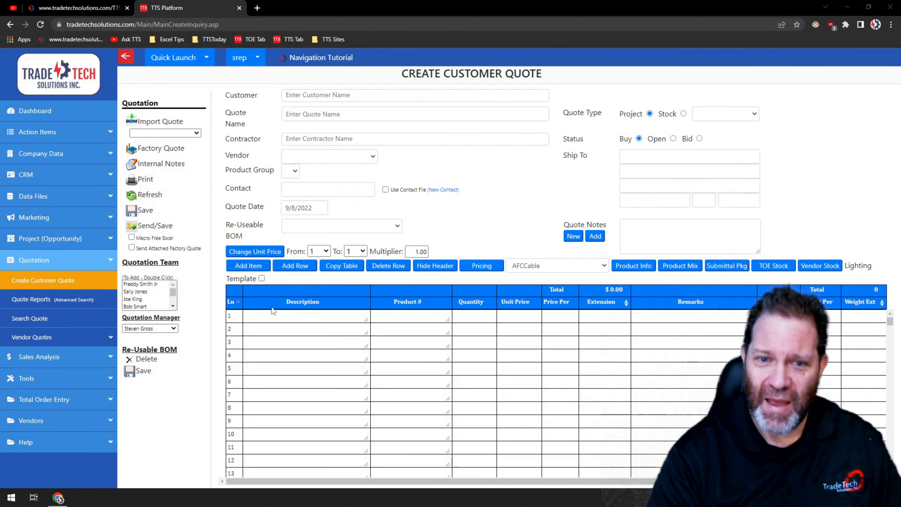
Step through each cell of line 1 to review the quote's line-item columns
click(286, 315)
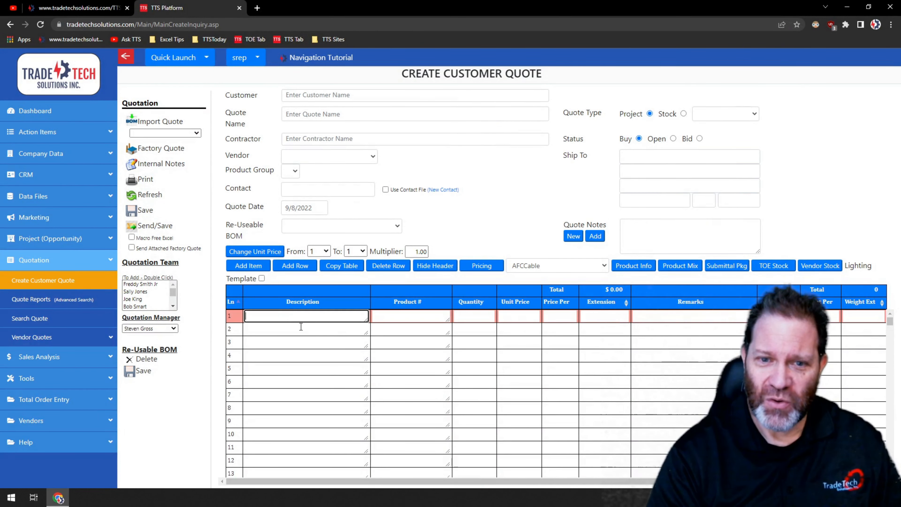
click(408, 319)
click(483, 313)
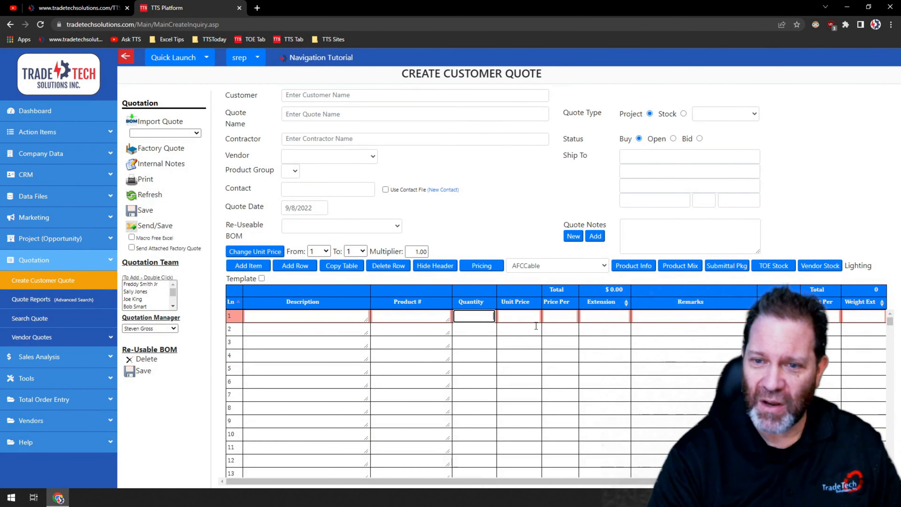
click(519, 317)
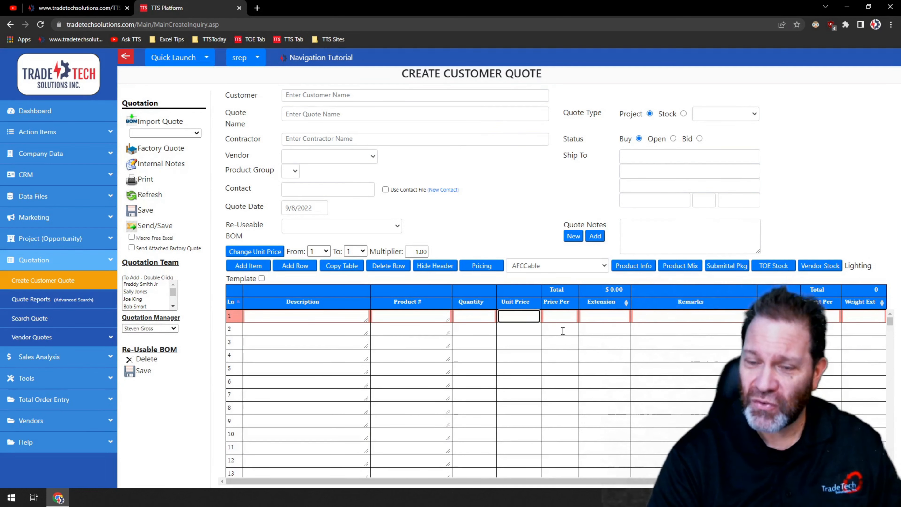
click(562, 315)
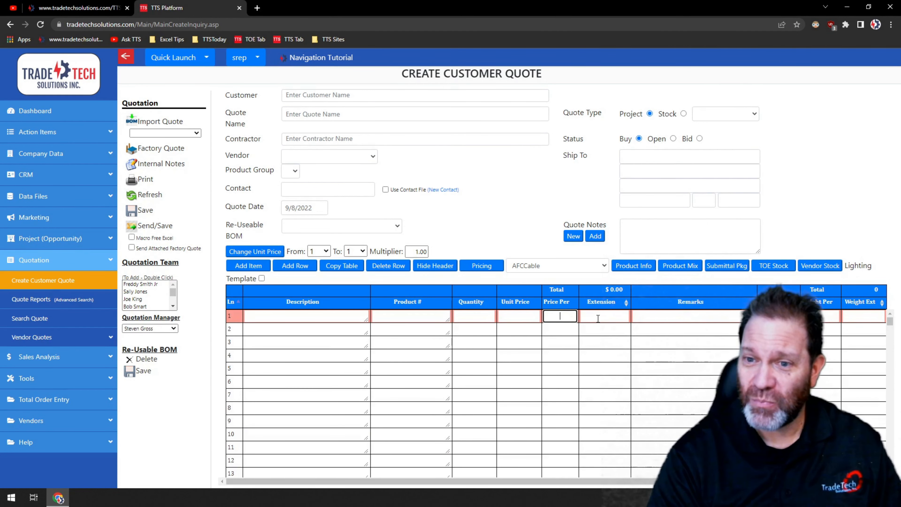
click(598, 317)
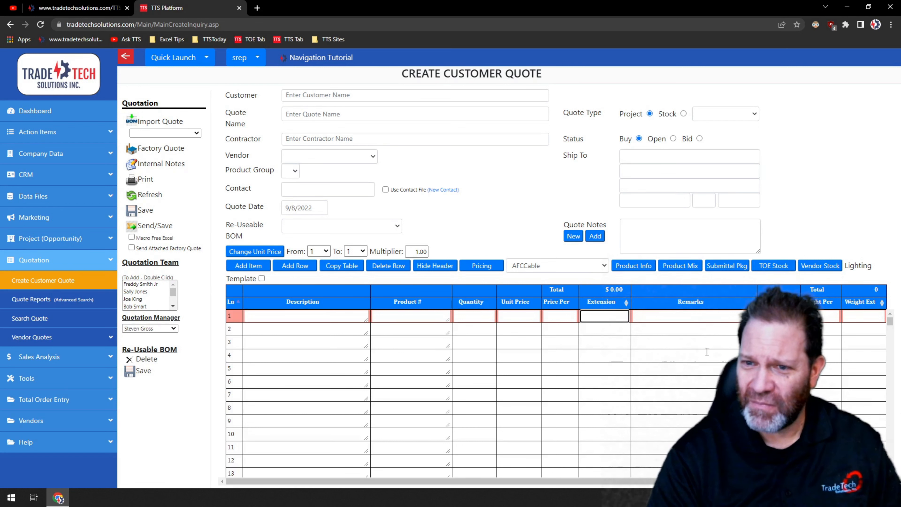
click(698, 314)
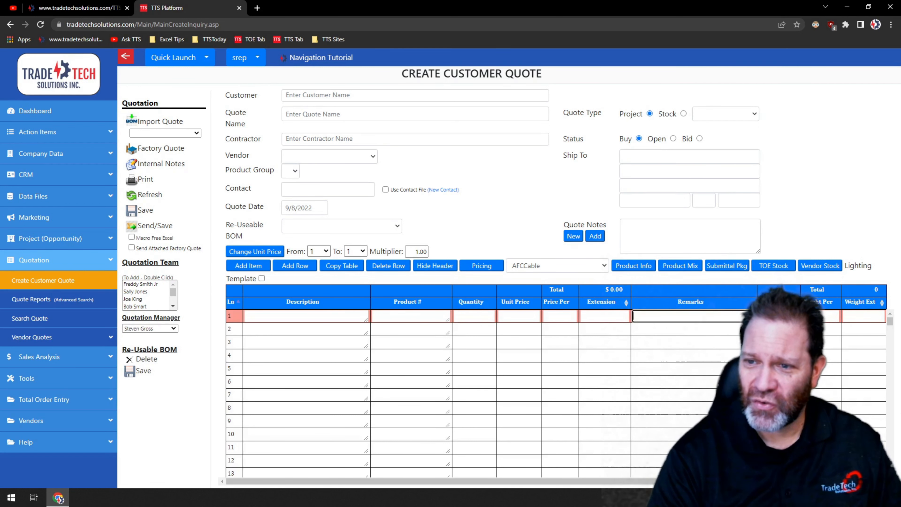
click(778, 315)
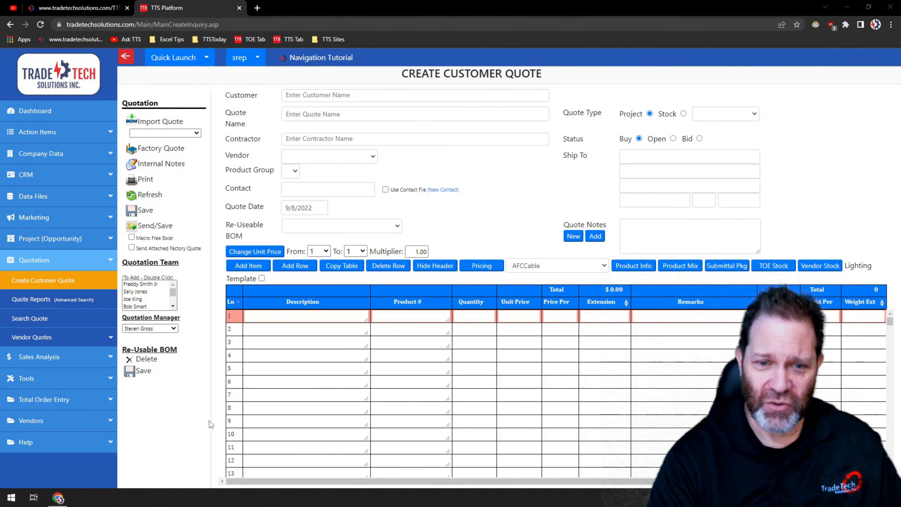
Paste the copied Wire Products rows into the quote starting at line 1's description
click(257, 317)
right_click(257, 317)
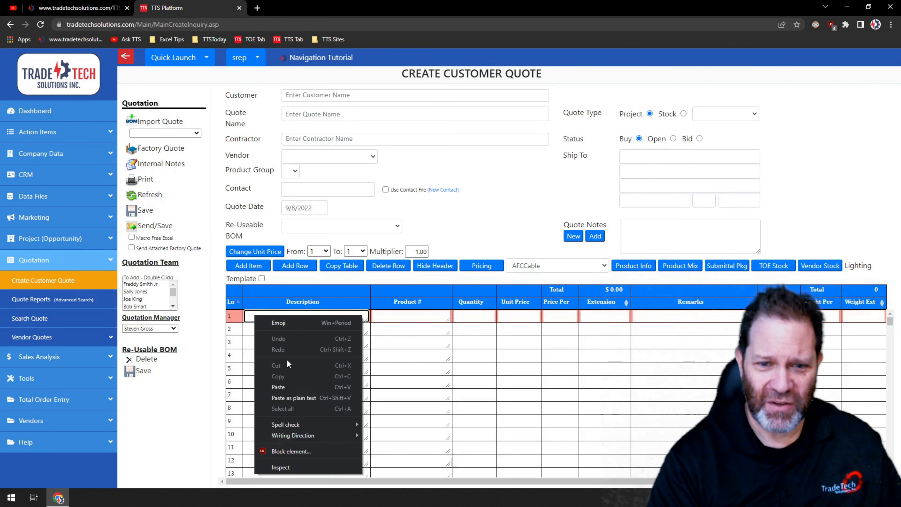
click(280, 387)
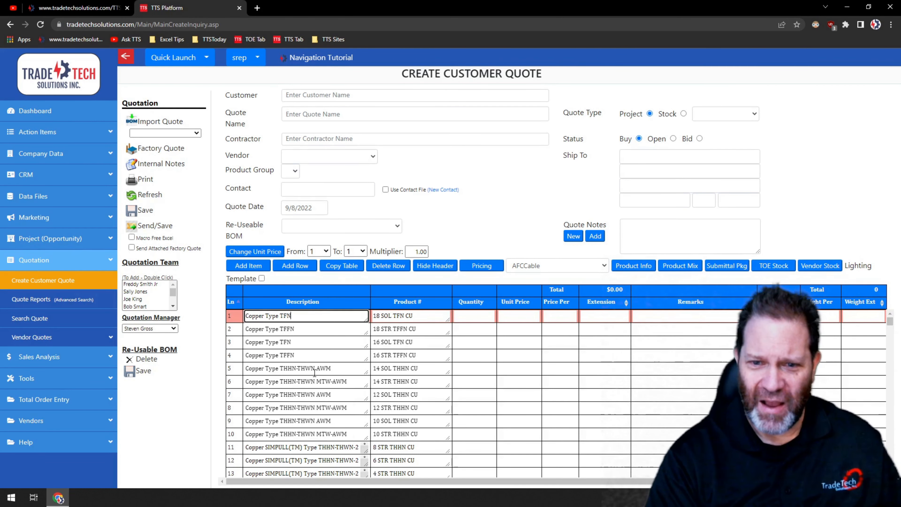
scroll(272, 408, down, 15)
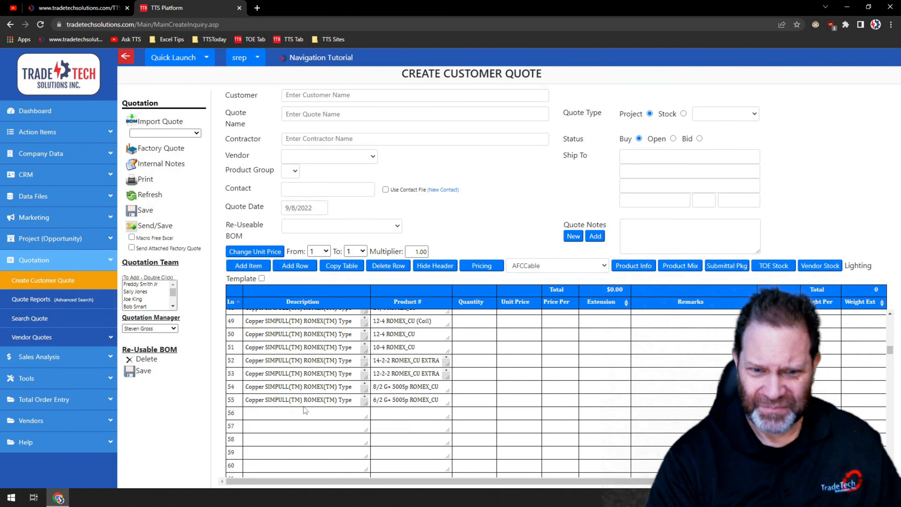
scroll(365, 397, up, 15)
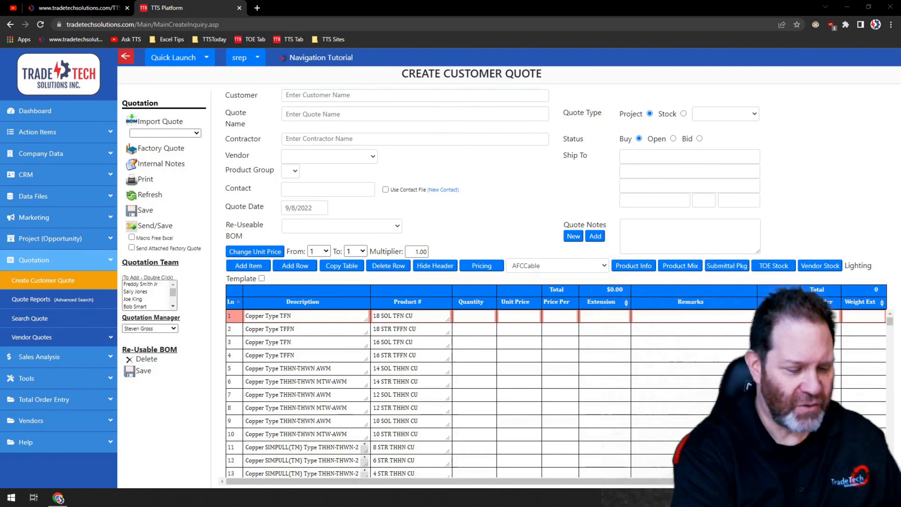
Enter M as the price-per unit on line 1 for the pasted lines
click(556, 315)
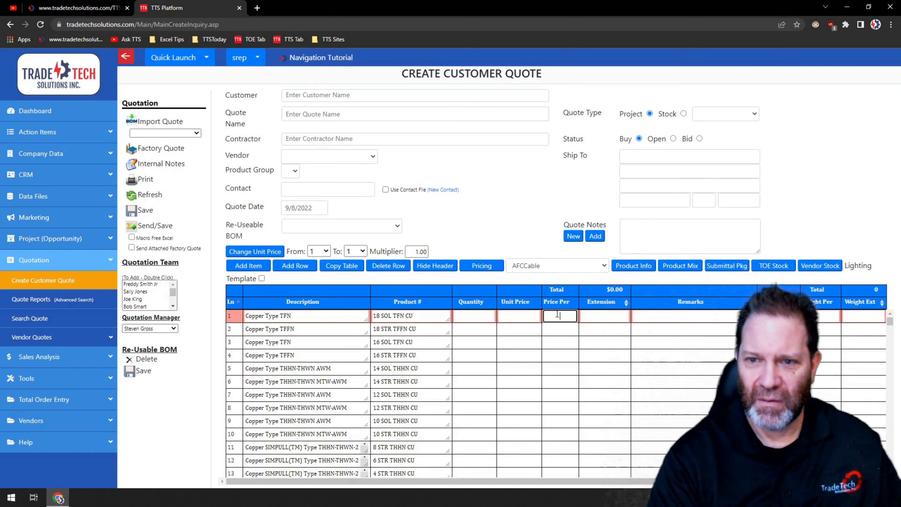
text(M)
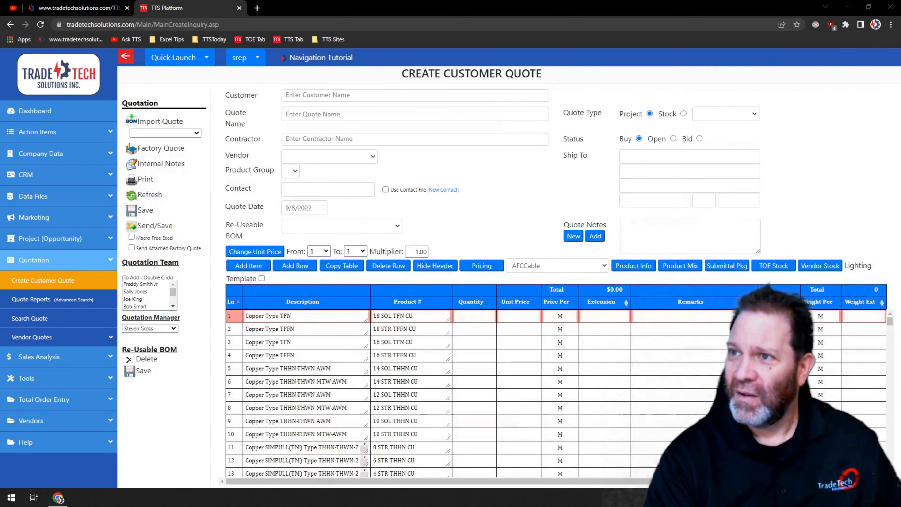
scroll(560, 394, down, 15)
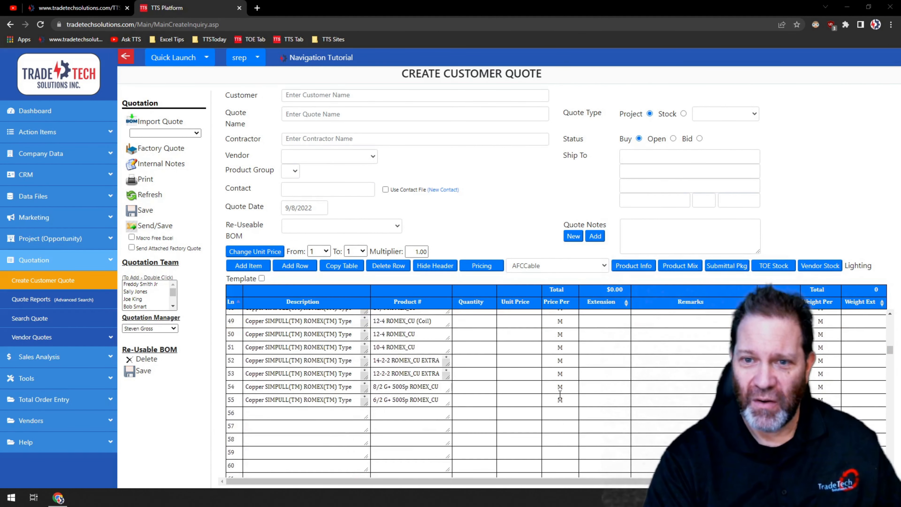
scroll(560, 394, down, 3)
scroll(455, 390, up, 18)
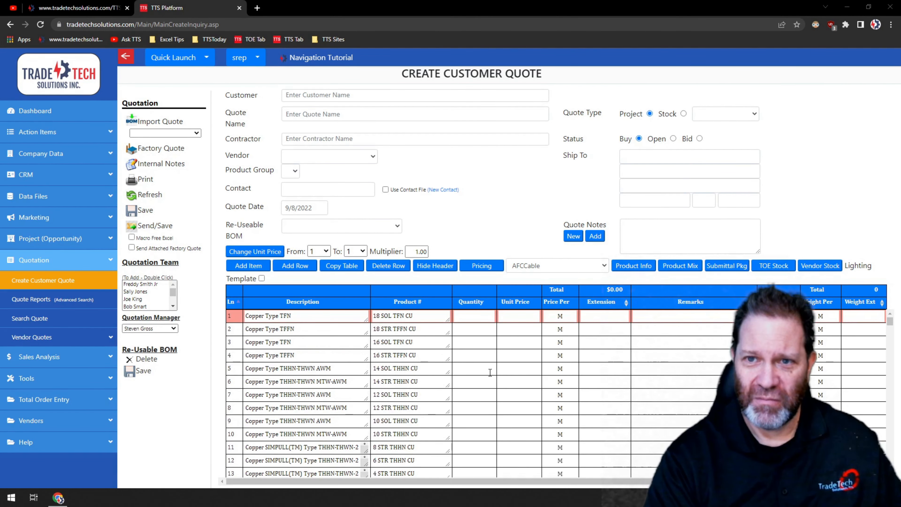
Save the pasted quote lines as a reusable BOM named Copper Wire Products - Southwire
scroll(520, 373, down, 18)
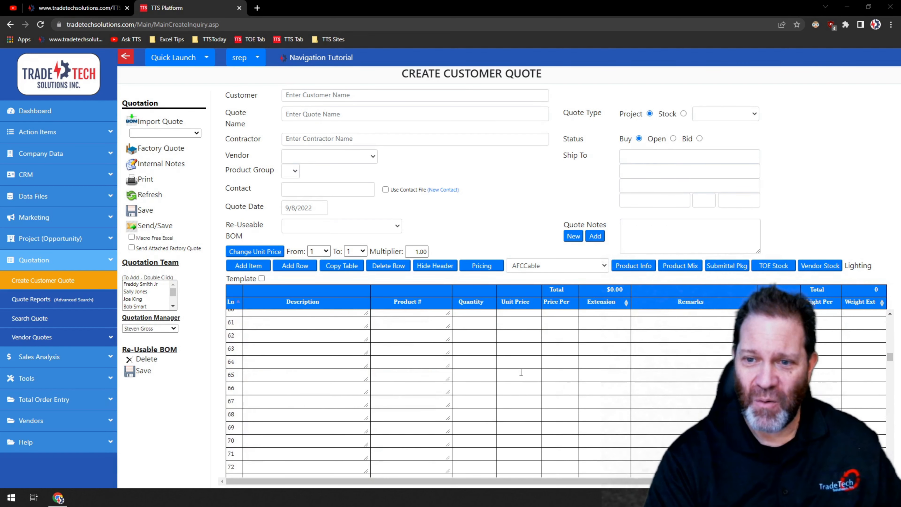
scroll(520, 373, up, 4)
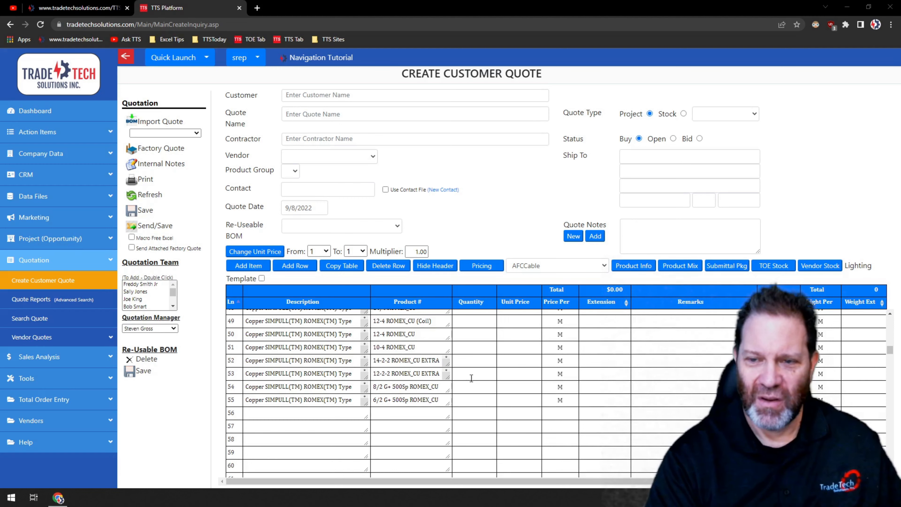
scroll(471, 378, up, 18)
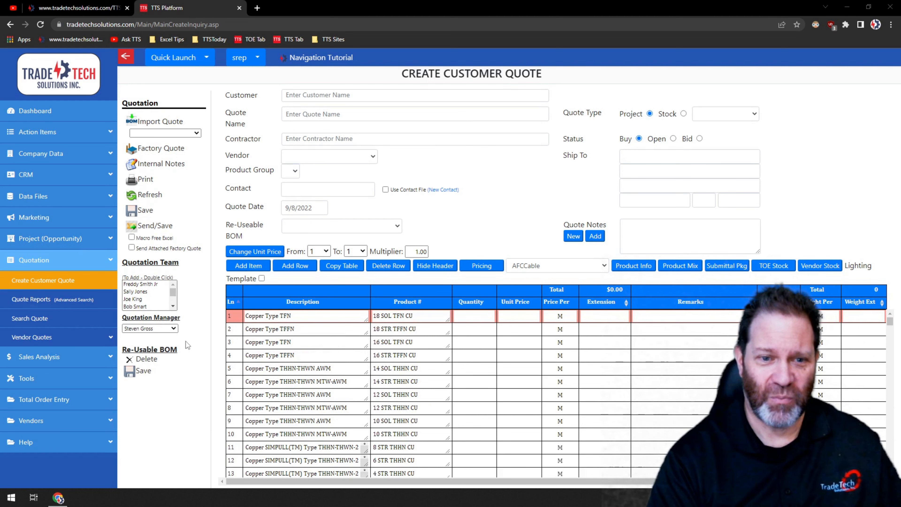
click(137, 371)
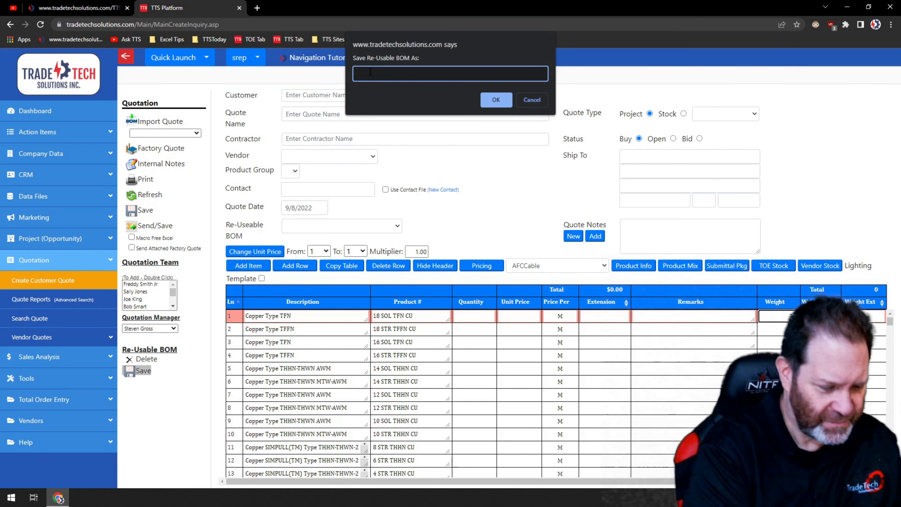
text(Copp)
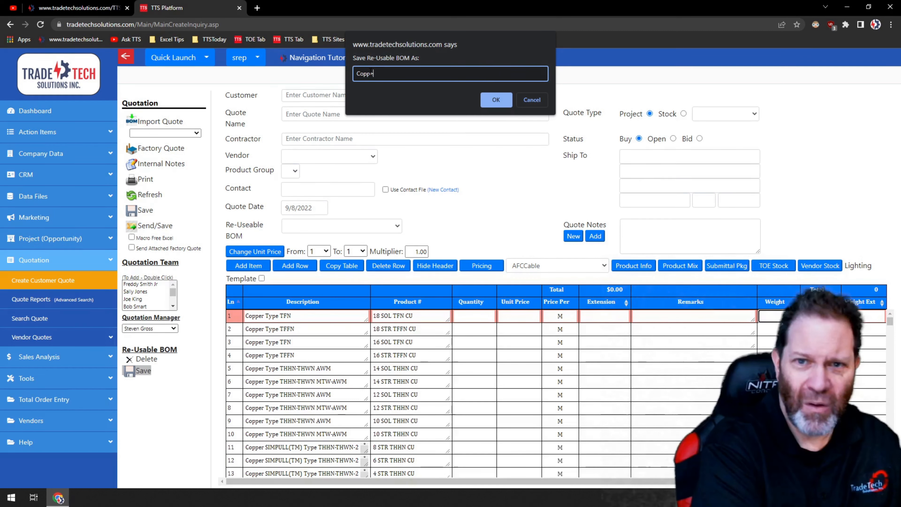
text(er)
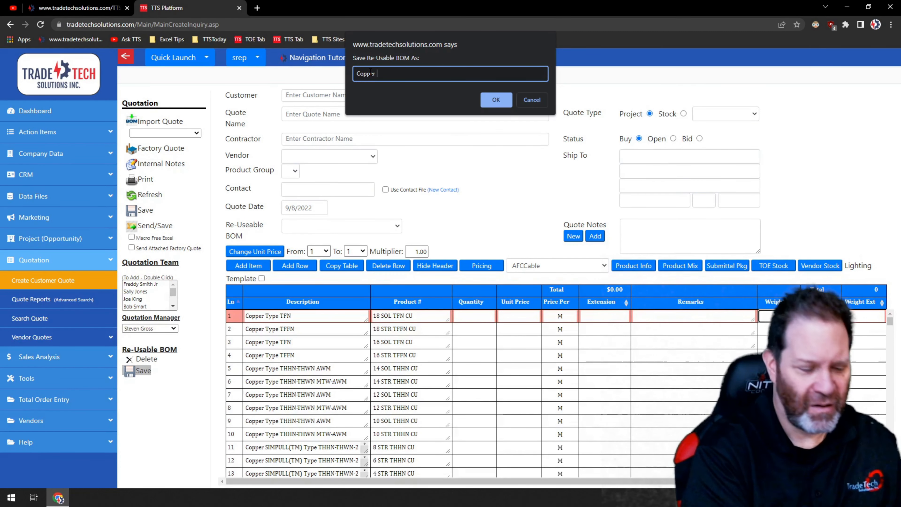
text( Wire P)
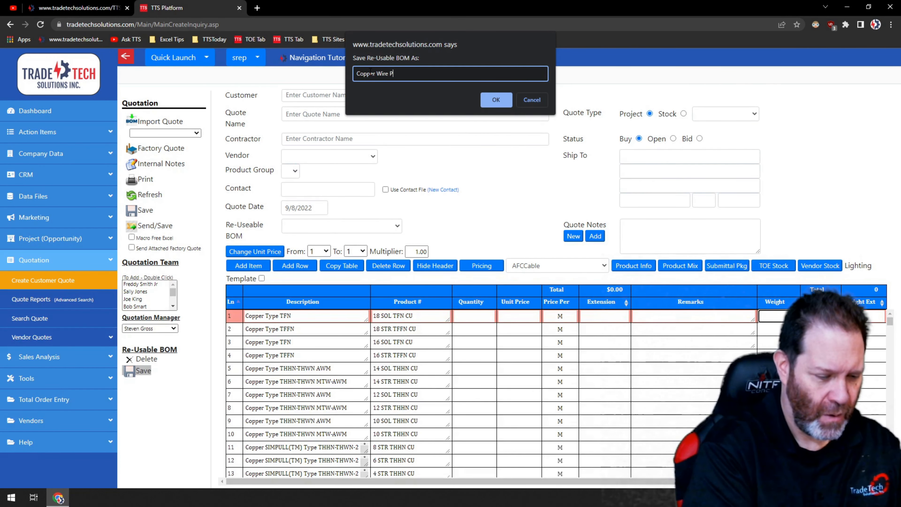
text(roducts)
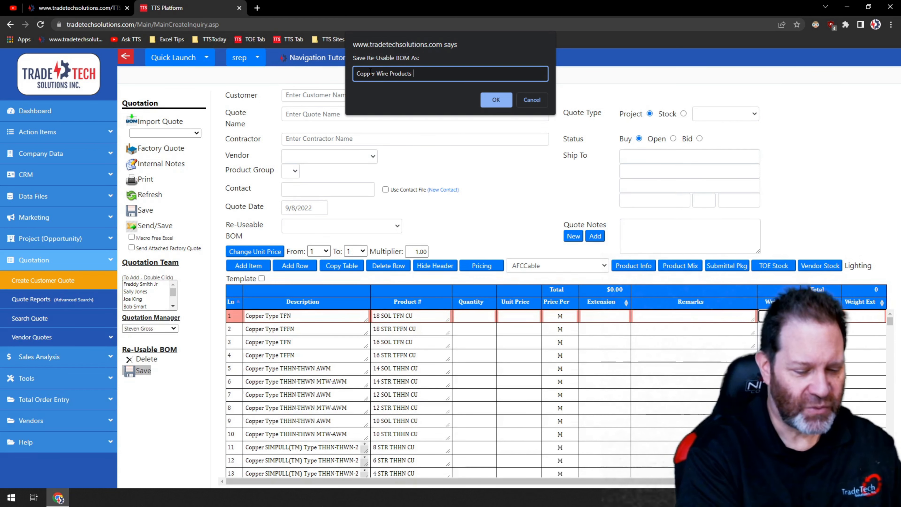
text( - South)
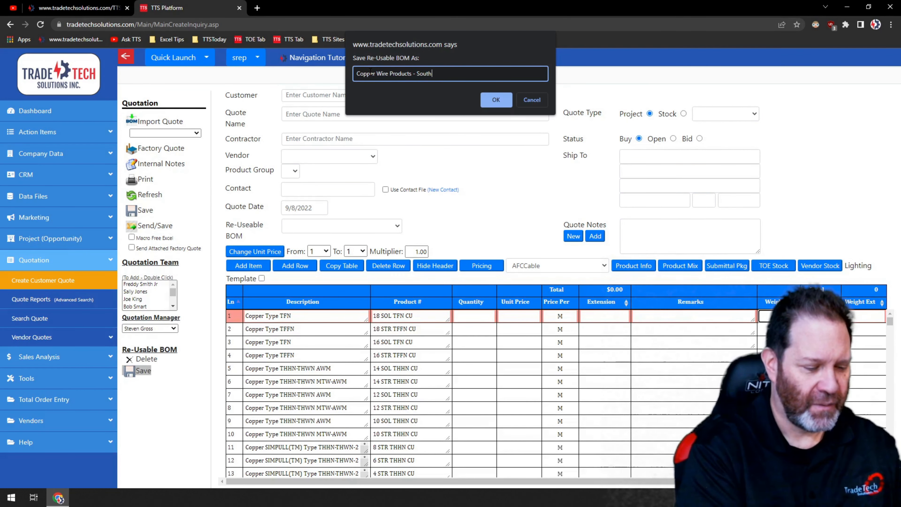
text(wire)
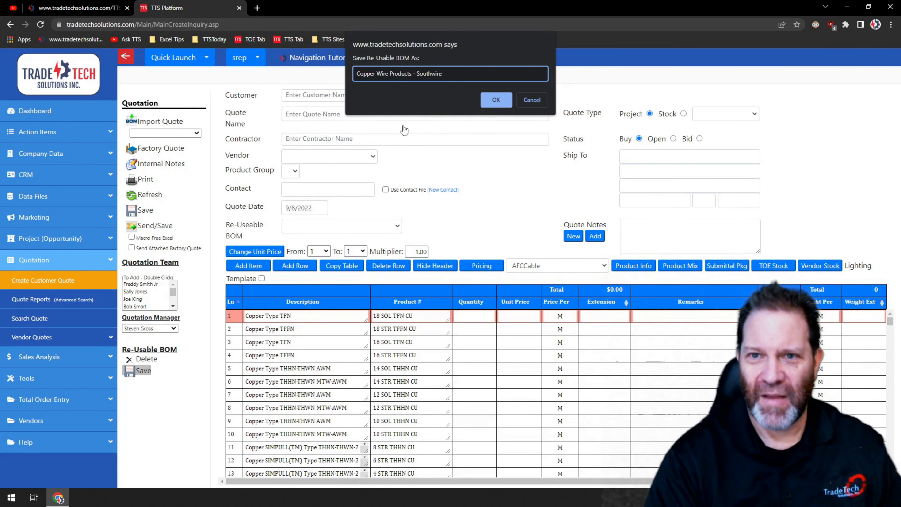
click(489, 101)
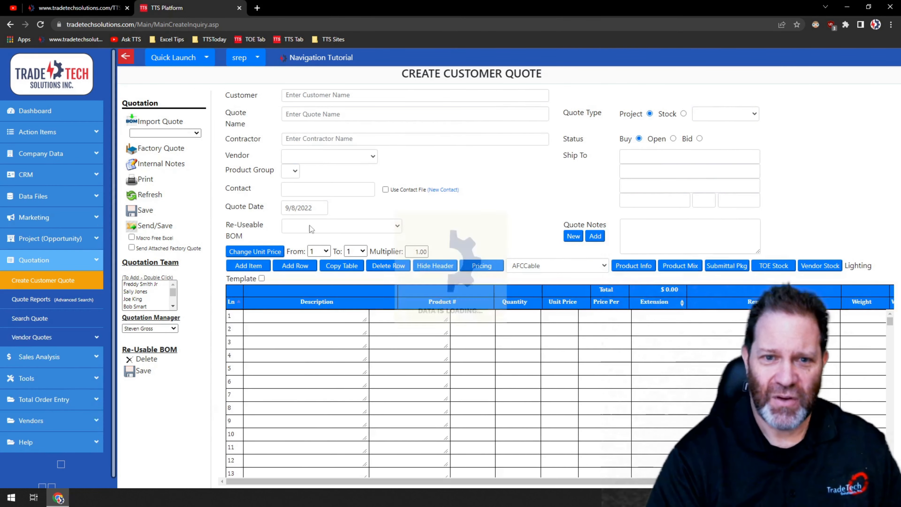
Load the Copper Wire Products - Southwire reusable BOM into the quote
click(397, 226)
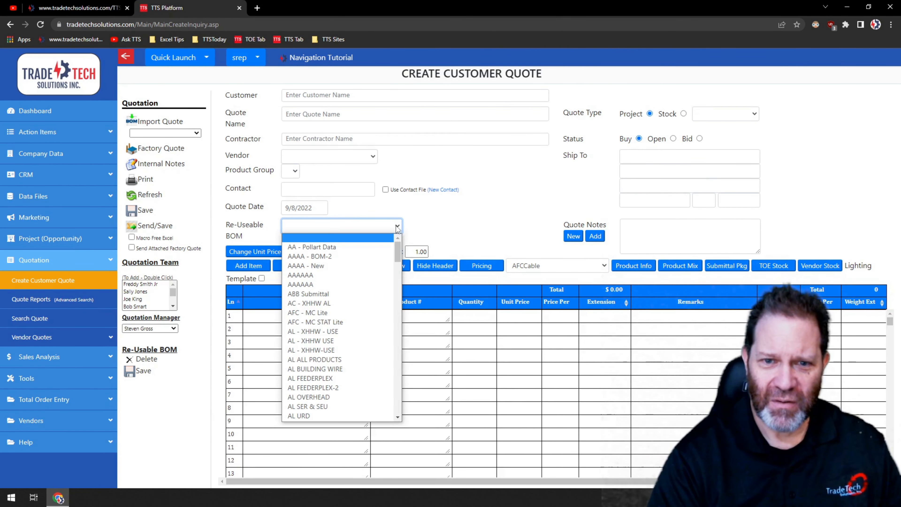
drag(397, 255, 394, 307)
drag(391, 326, 394, 359)
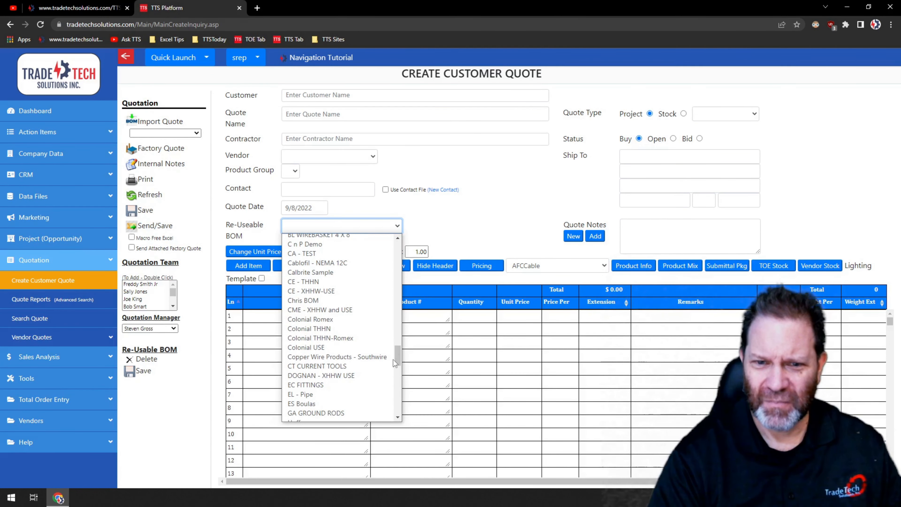
click(363, 359)
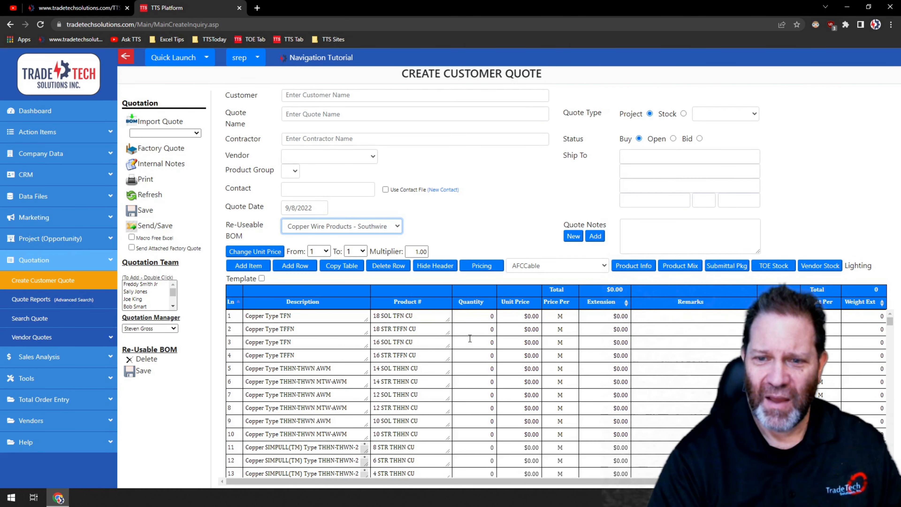
Enter quantities of 10 on line 1, 5 on line 5, 55 on line 10 and 67 on line 24, then refresh the quote
click(483, 315)
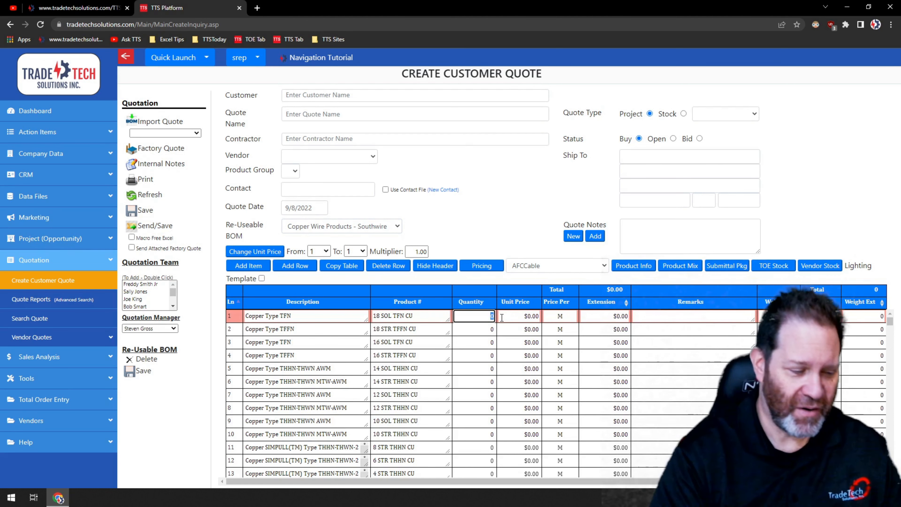
text(10)
key(Down)
key(Down)
key(Down)
key(Down)
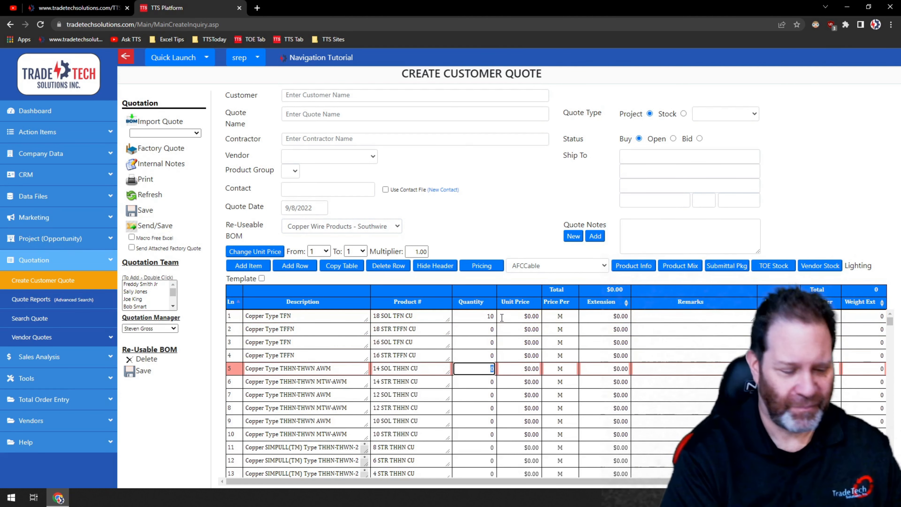
text(5)
key(Down)
key(Down)
key(Down)
key(Down)
key(Down)
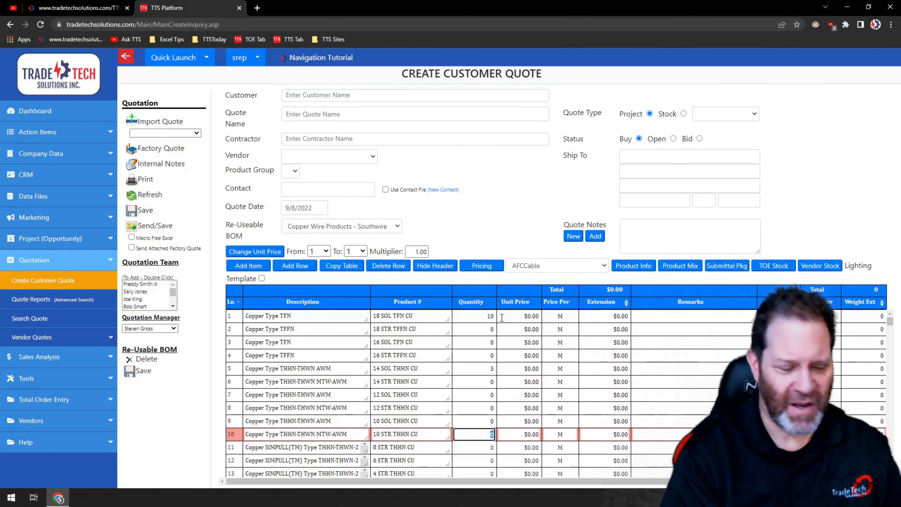
text(55)
key(Down)
key(Down)
key(Down)
key(Down)
key(Down)
key(Down)
key(Down)
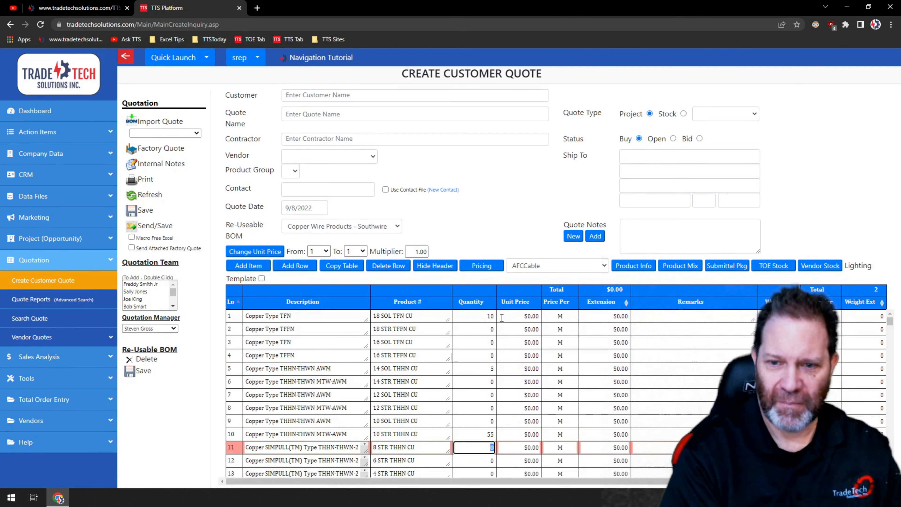
key(Down)
key(Down)
key(Down)
key(Down)
key(Down)
key(Down)
key(Down)
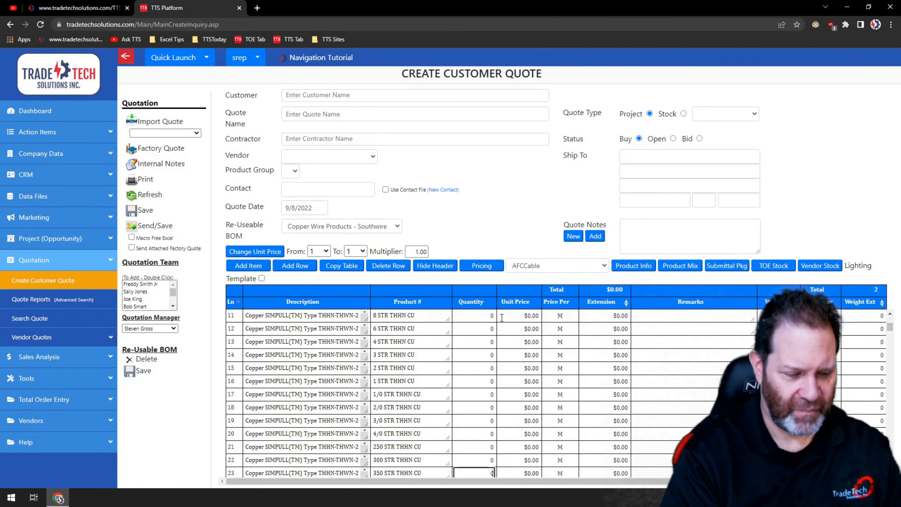
key(Down)
text(67)
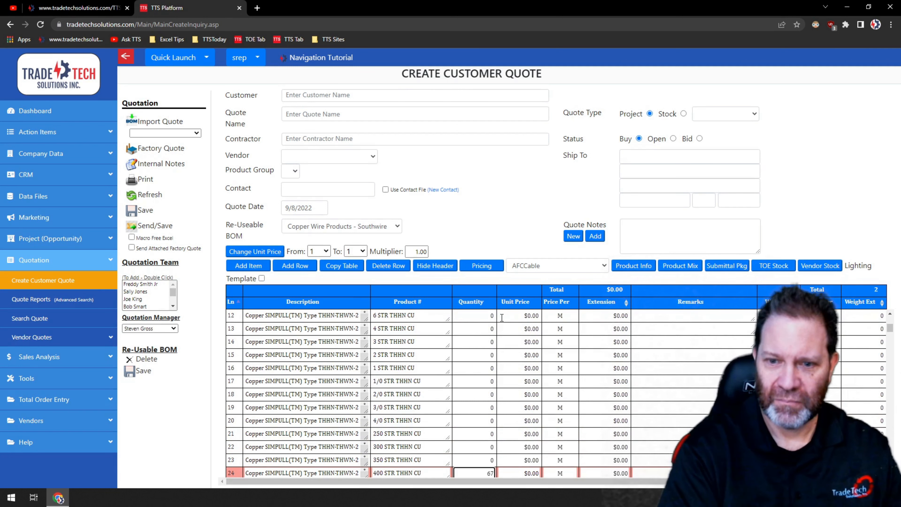
click(149, 194)
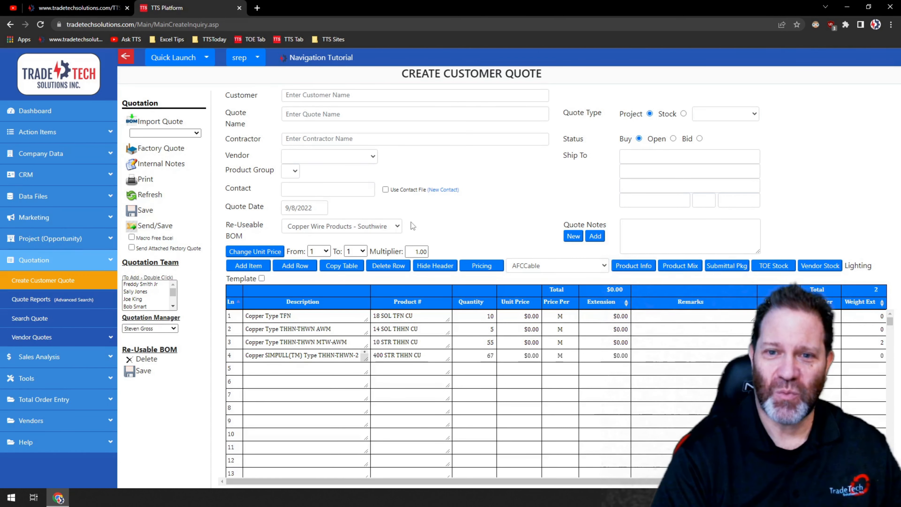
click(397, 226)
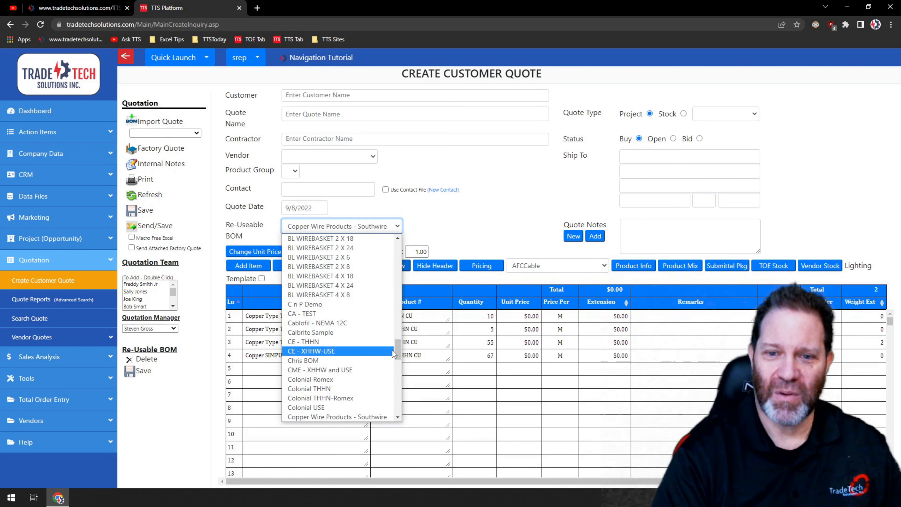
drag(397, 350, 399, 248)
click(495, 232)
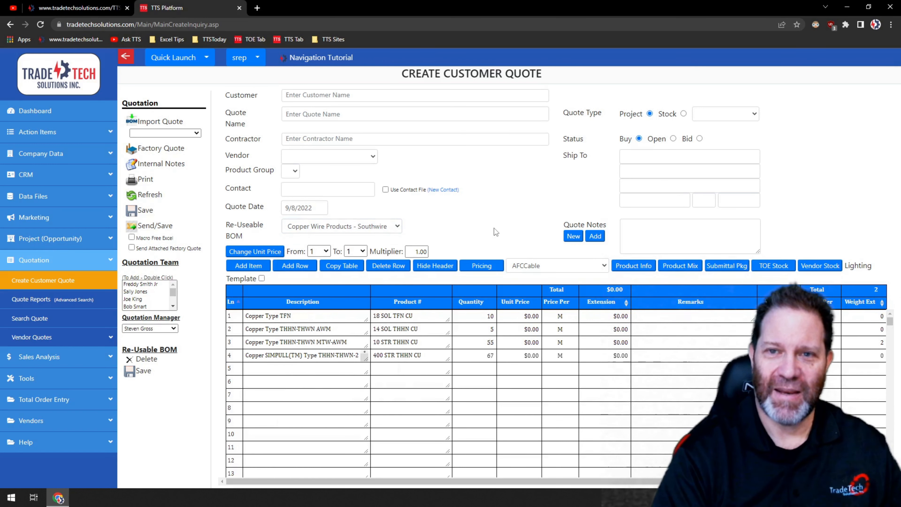